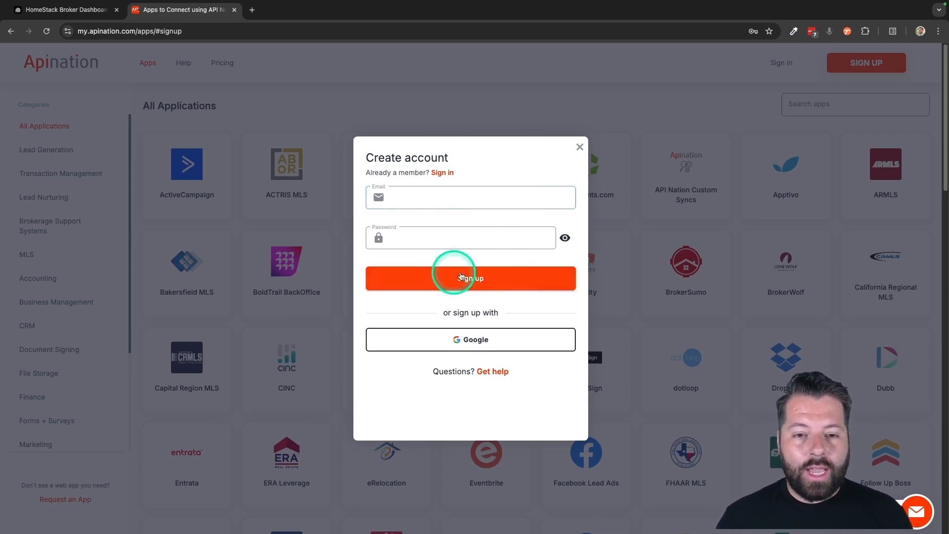
Step: Sign up for the API Nation account with Google and open the HomeStack app page from the full application list
left_click(441, 338)
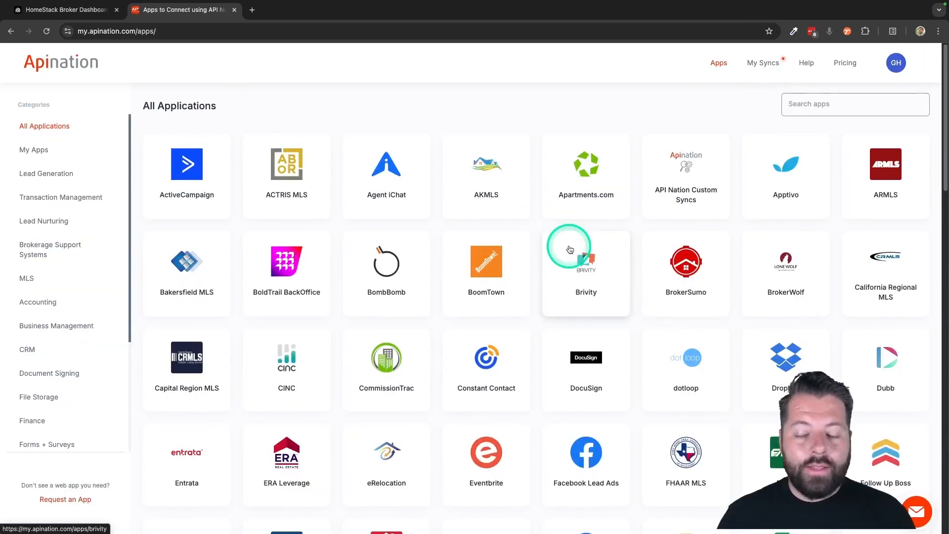
scroll(509, 366, "down", 2)
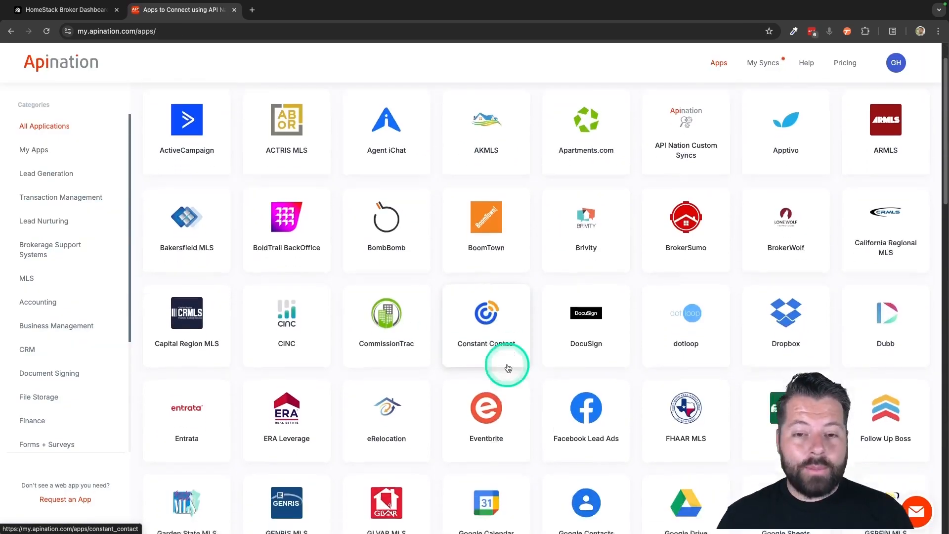
scroll(508, 368, "down", 4)
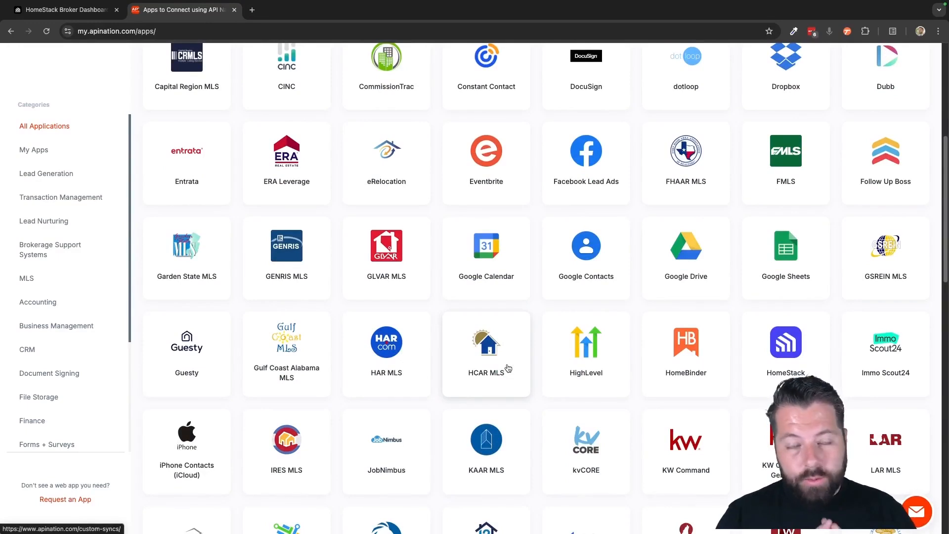
scroll(508, 368, "down", 2)
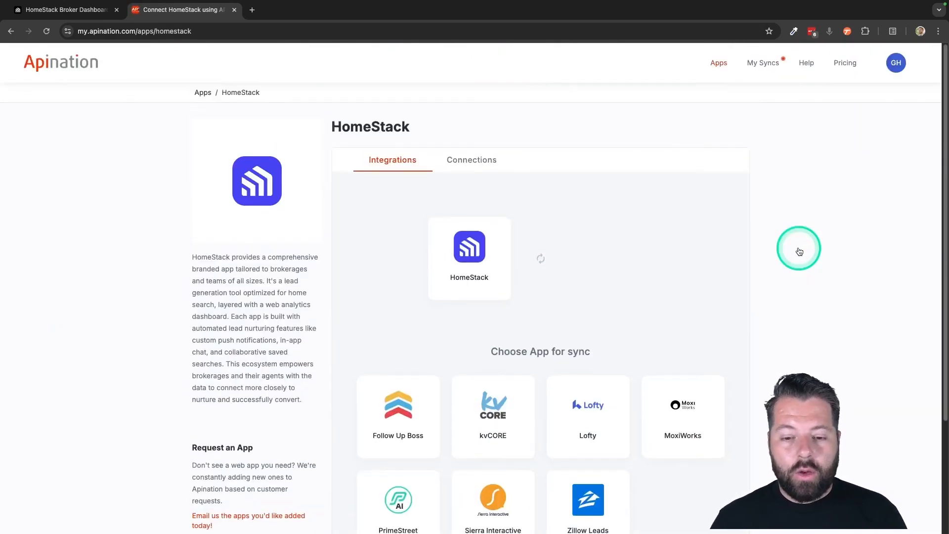
Step: Review the apps HomeStack can sync with, then start adding an account under HomeStack's connections
scroll(614, 301, "down", 2)
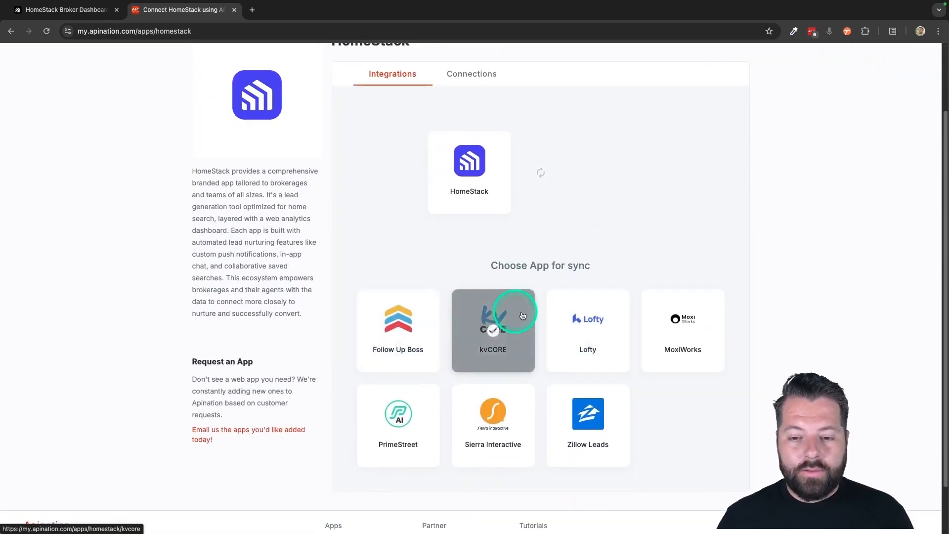
scroll(586, 391, "down", 1)
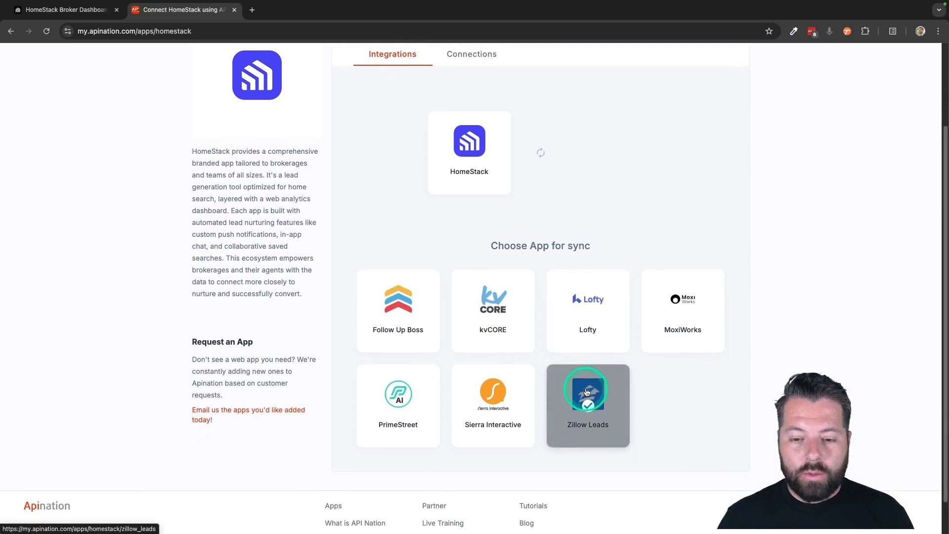
scroll(567, 294, "up", 3)
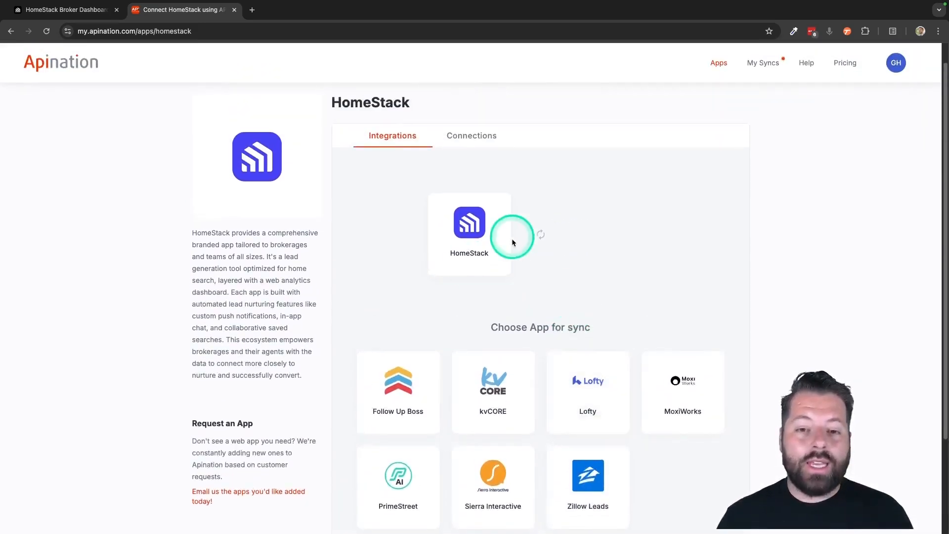
left_click(475, 137)
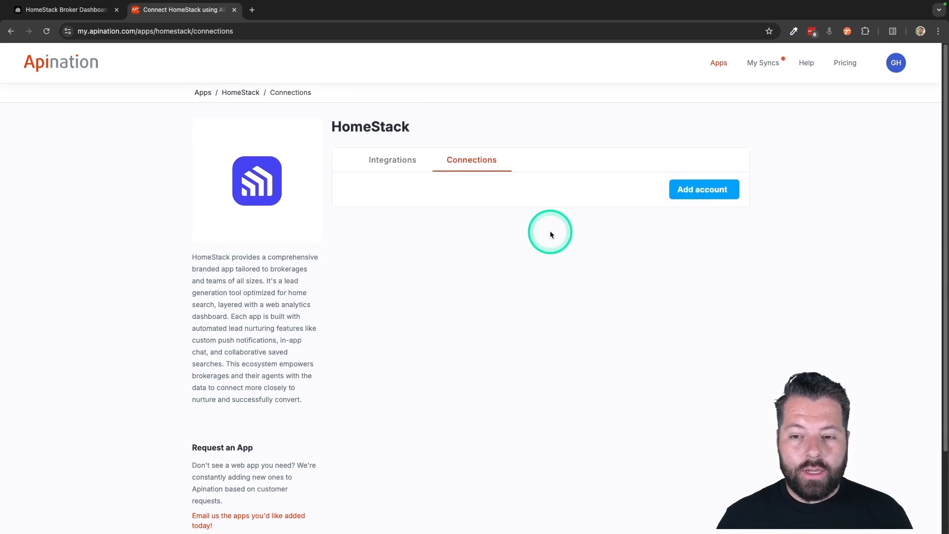
left_click(712, 192)
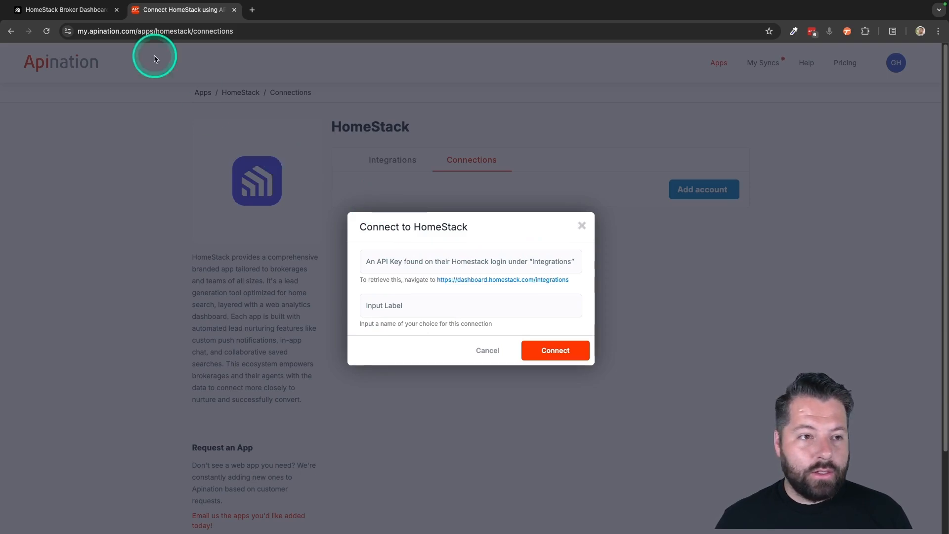
Step: Switch to the HomeStack Broker Dashboard and copy the HomeStack API key from its integrations page
left_click(85, 15)
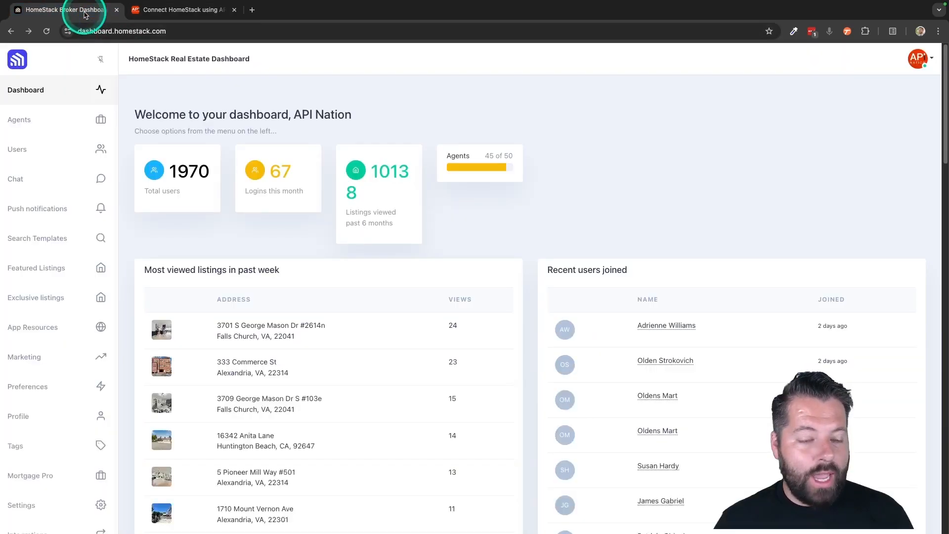
scroll(40, 398, "down", 5)
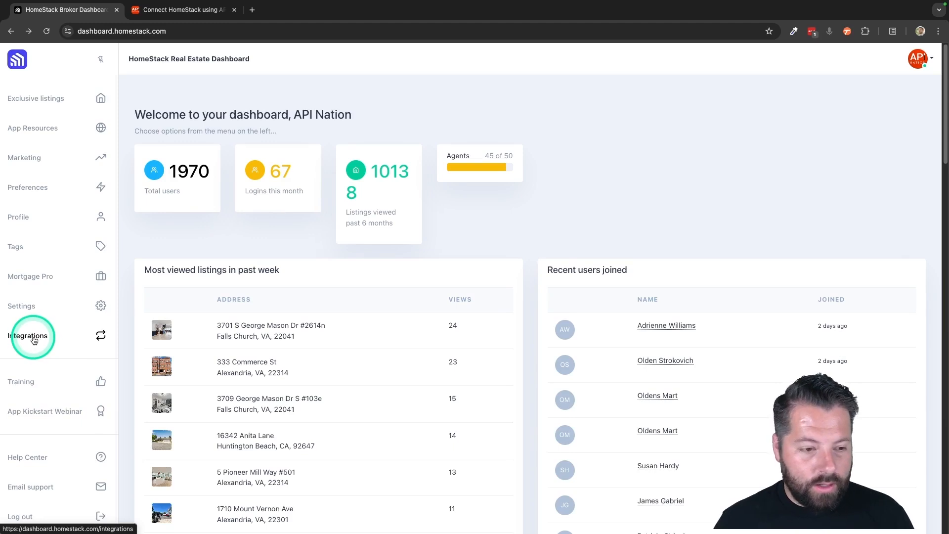
left_click(34, 340)
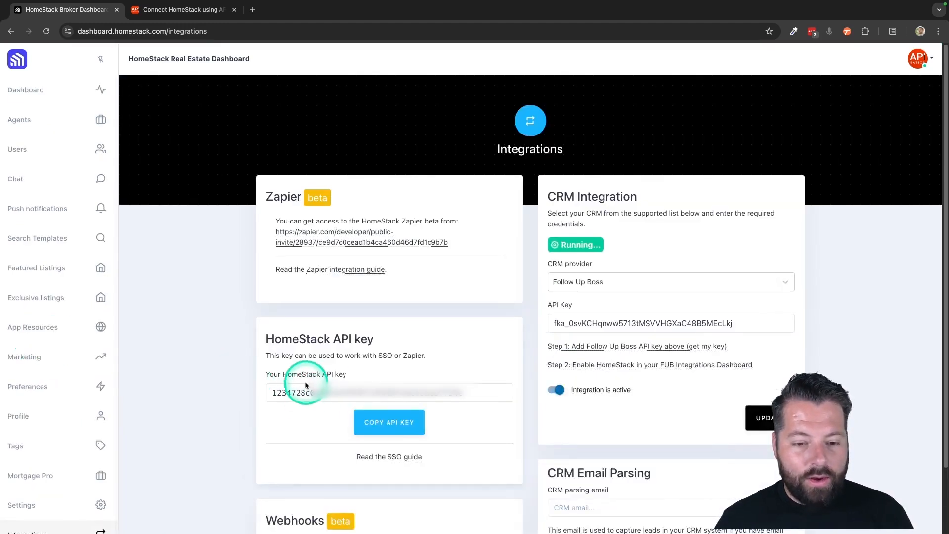
left_click(400, 428)
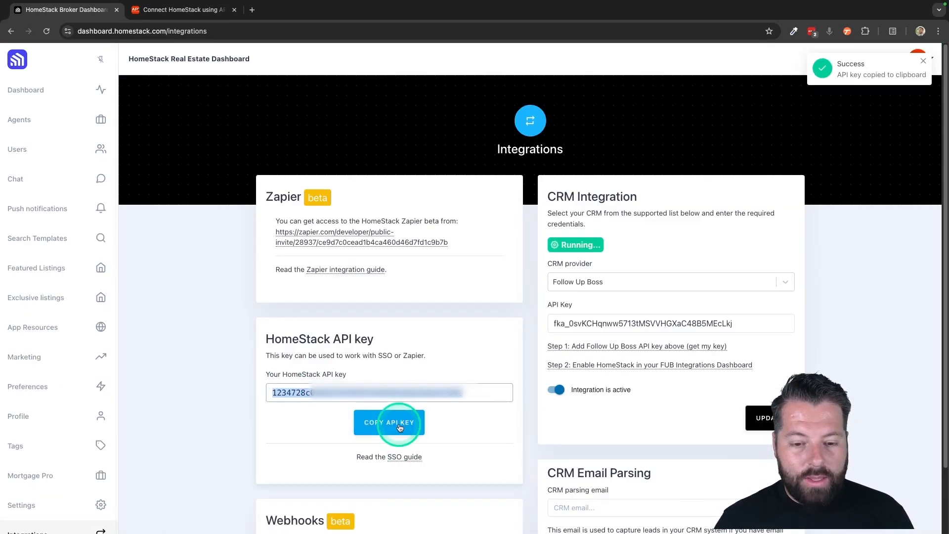
Step: Switch back to API Nation, paste the HomeStack API key, enter a label for the connection and connect the account
left_click(207, 16)
left_click(407, 260)
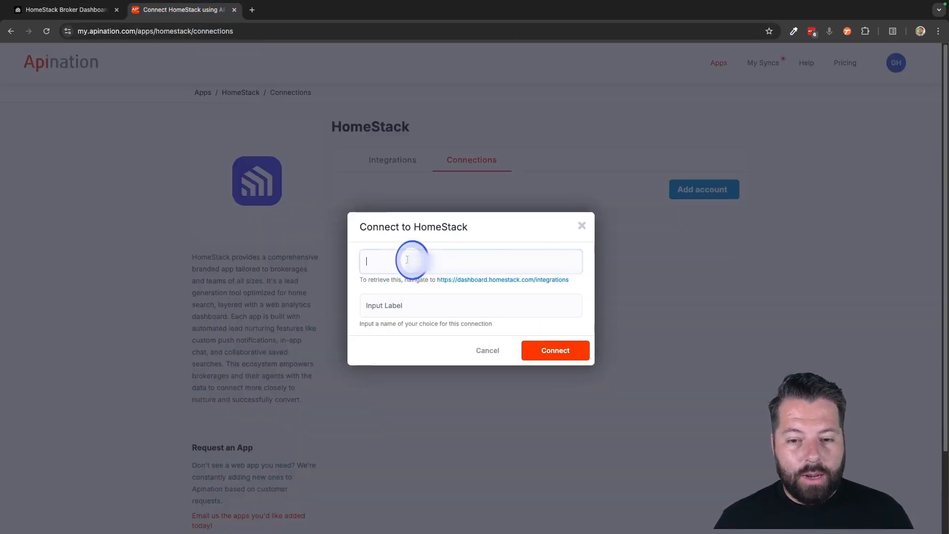
key("ctrl+v")
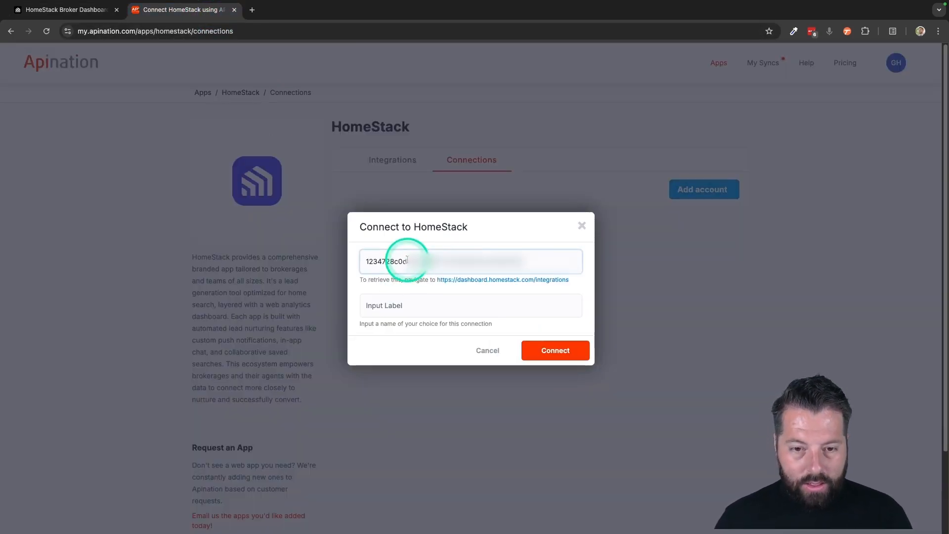
left_click(388, 307)
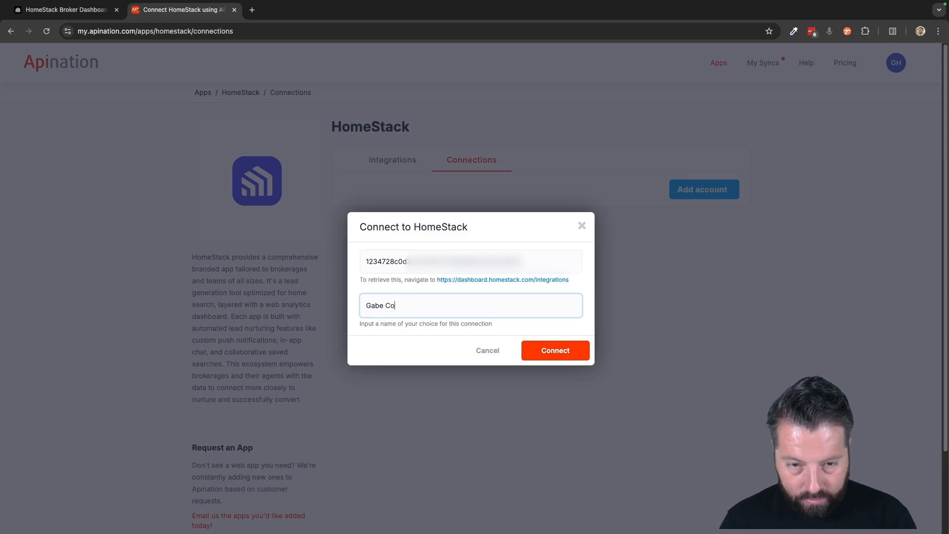
left_click(552, 352)
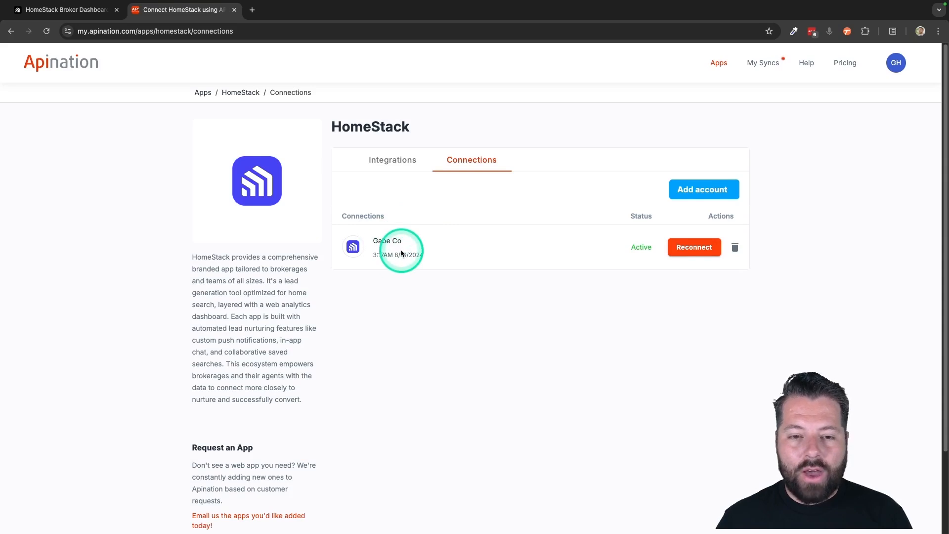
Step: Choose kvCORE as the app to sync with HomeStack and activate the "HomeStack users into kvCORE" sync
left_click(393, 161)
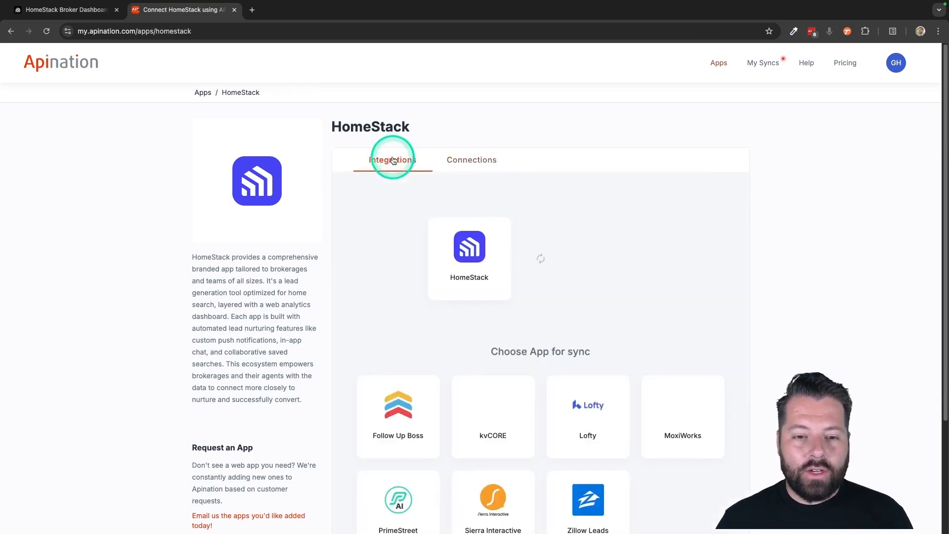
scroll(491, 282, "down", 2)
scroll(492, 287, "down", 1)
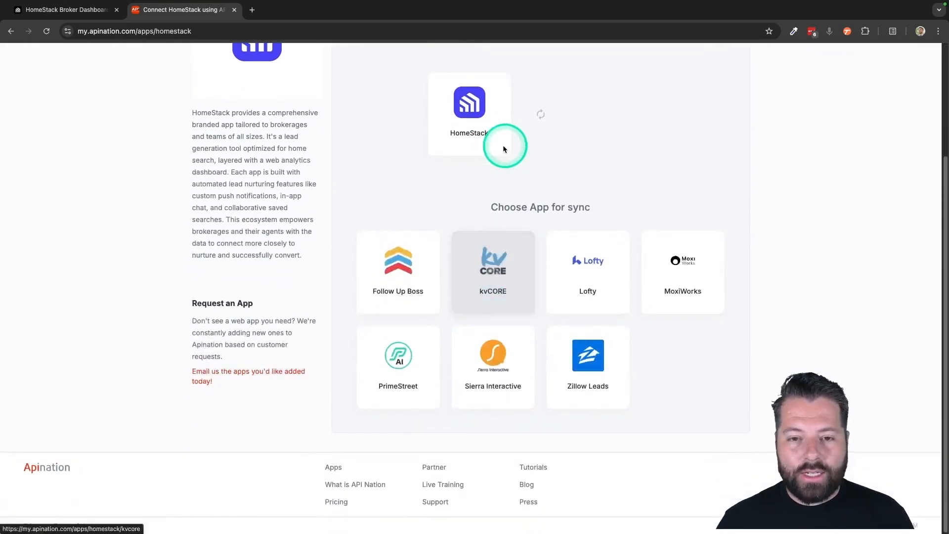
left_click(584, 371)
scroll(489, 349, "down", 3)
left_click(489, 350)
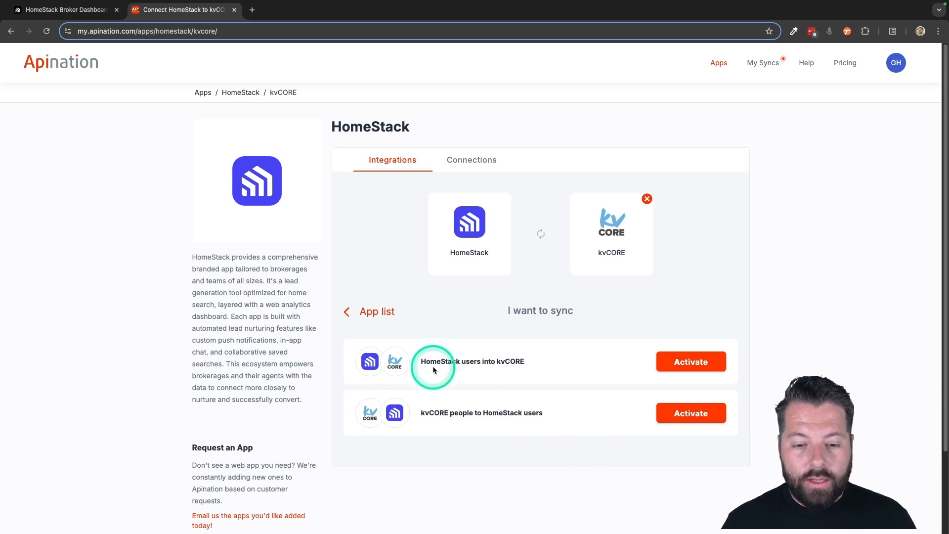
left_click(690, 374)
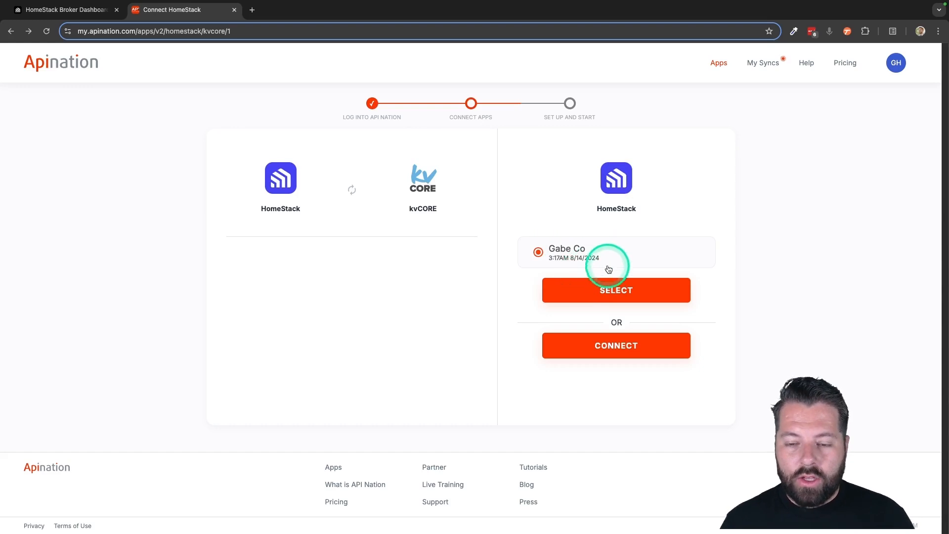
Step: Select the existing HomeStack connection for the sync, then connect to kvCORE without an API token and select that account
left_click(595, 293)
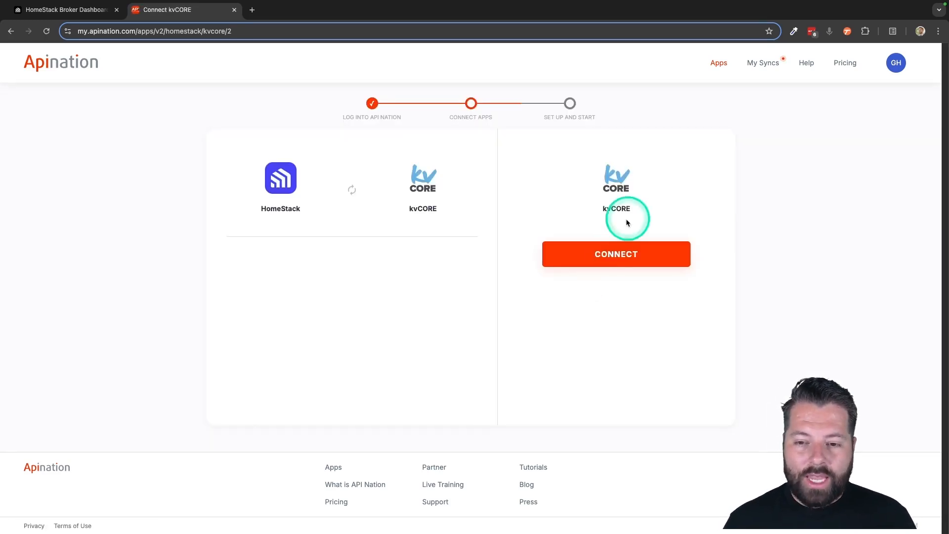
left_click(603, 257)
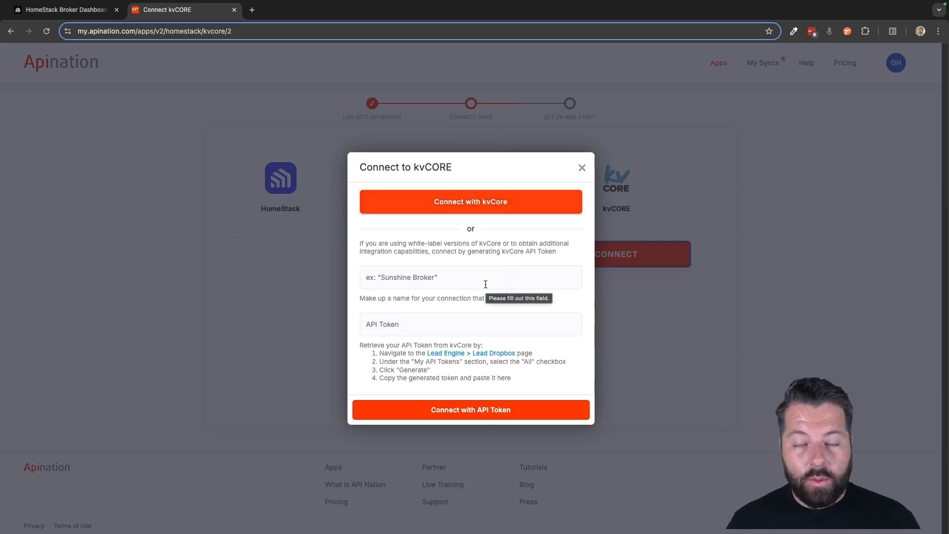
left_click(464, 410)
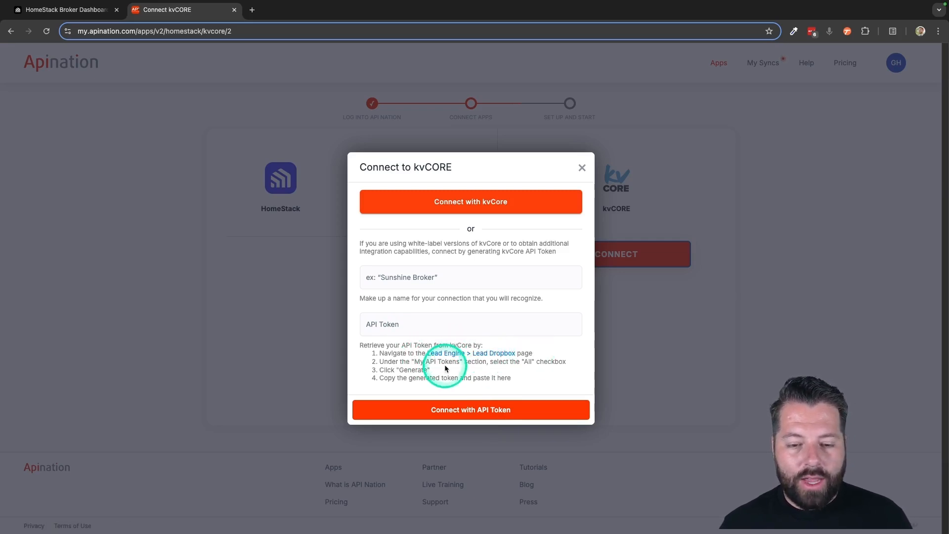
left_click(489, 202)
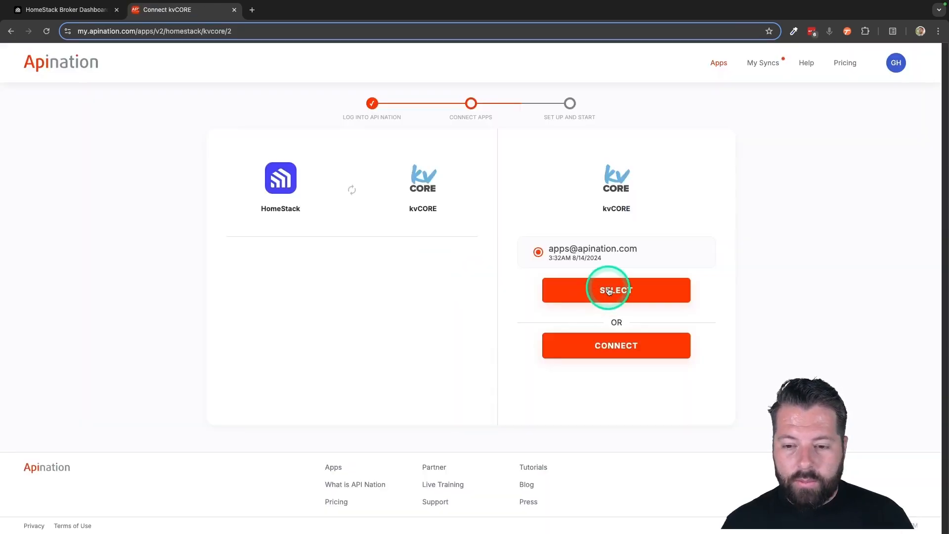
left_click(610, 290)
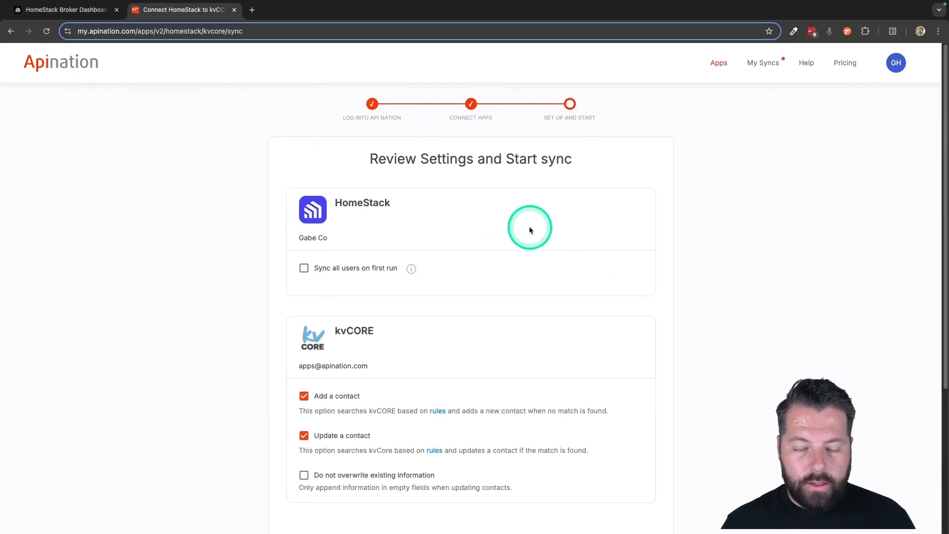
Step: Turn HomeStack's "Sync all users on first run" option on and back off in the sync settings
scroll(528, 227, "down", 2)
scroll(529, 229, "up", 2)
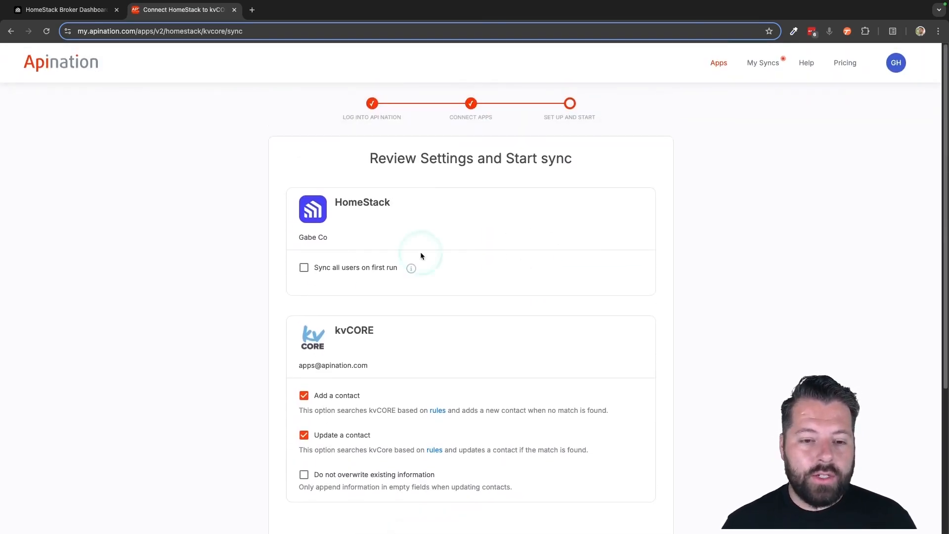
left_click(327, 274)
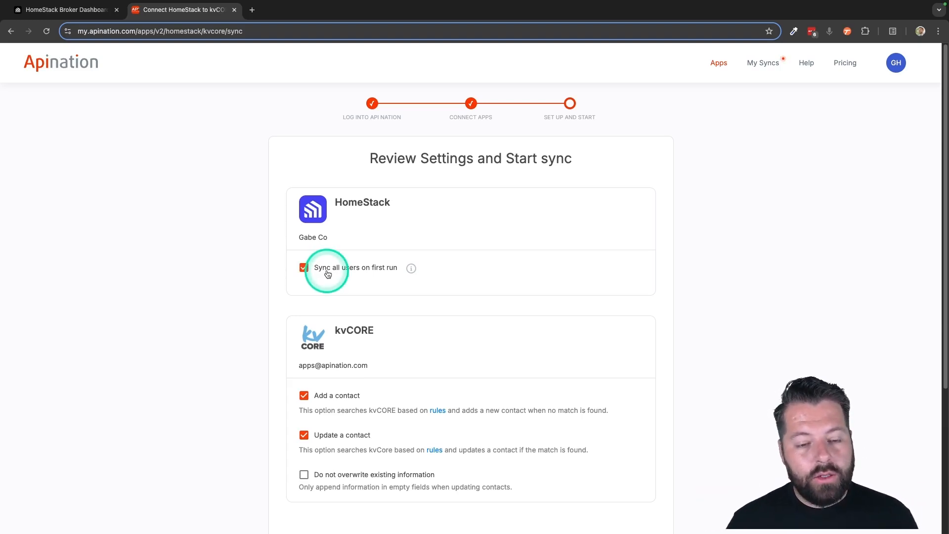
left_click(328, 273)
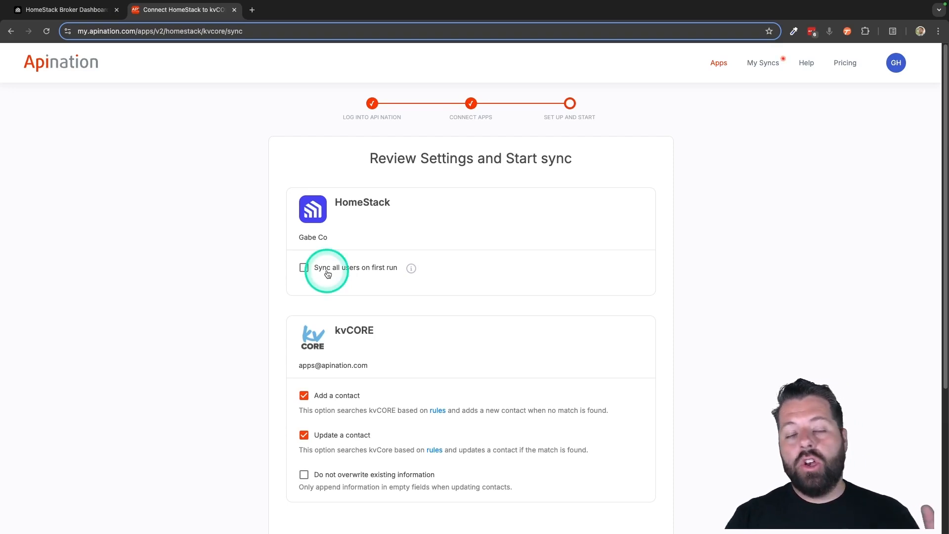
Step: Turn kvCORE's "Add a contact" and "Update a contact" options off and back on in the sync settings
scroll(354, 342, "down", 3)
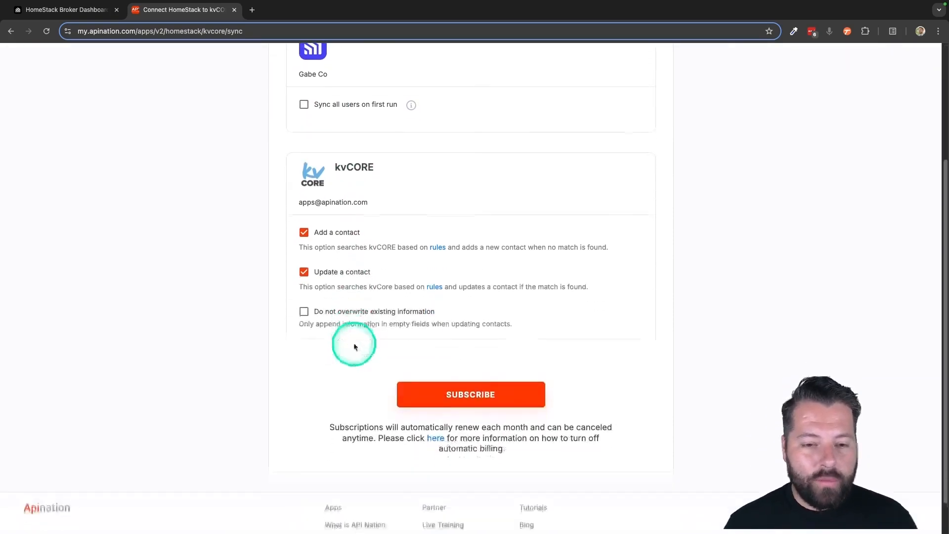
scroll(356, 240, "down", 3)
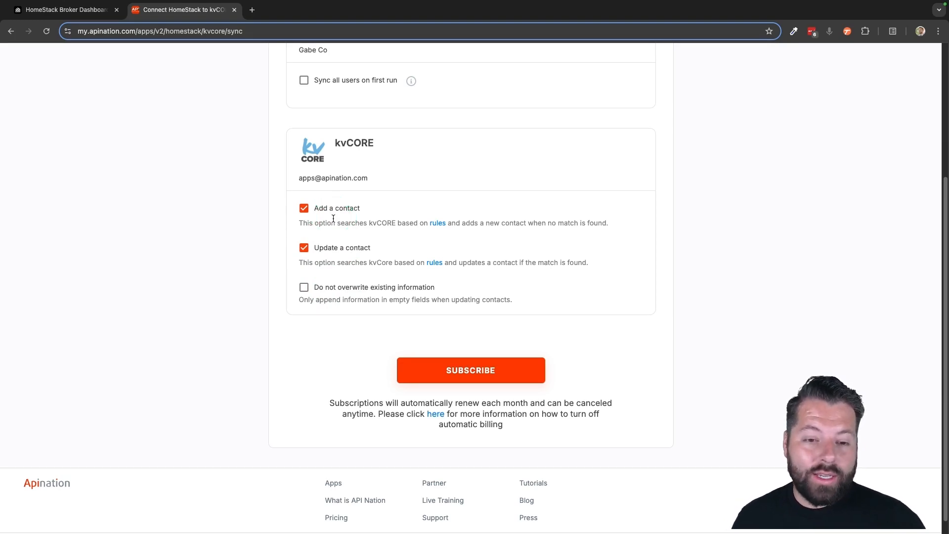
scroll(333, 218, "up", 2)
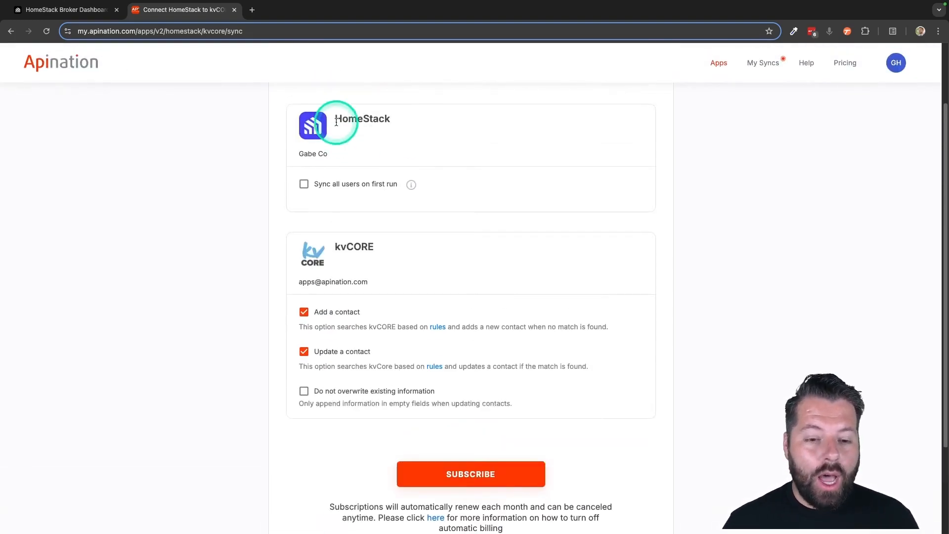
left_click(304, 312)
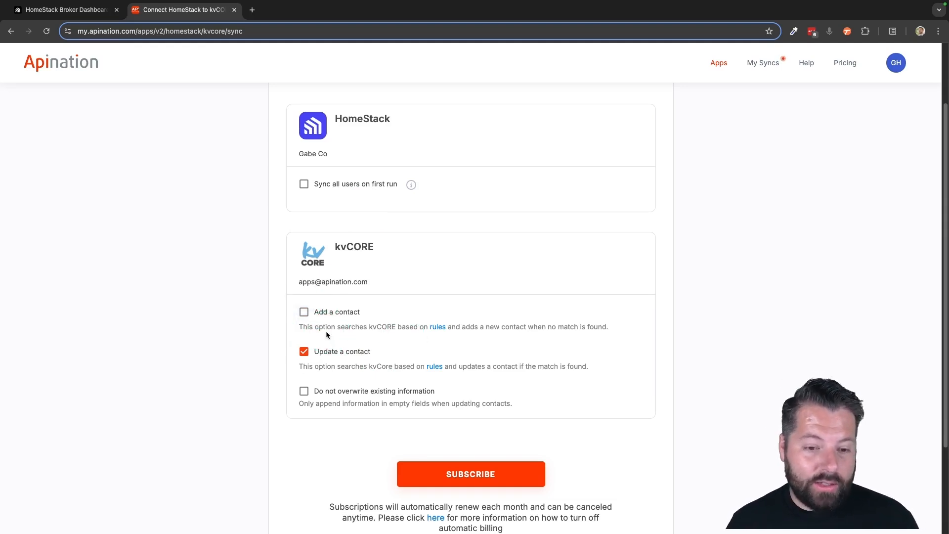
left_click(303, 313)
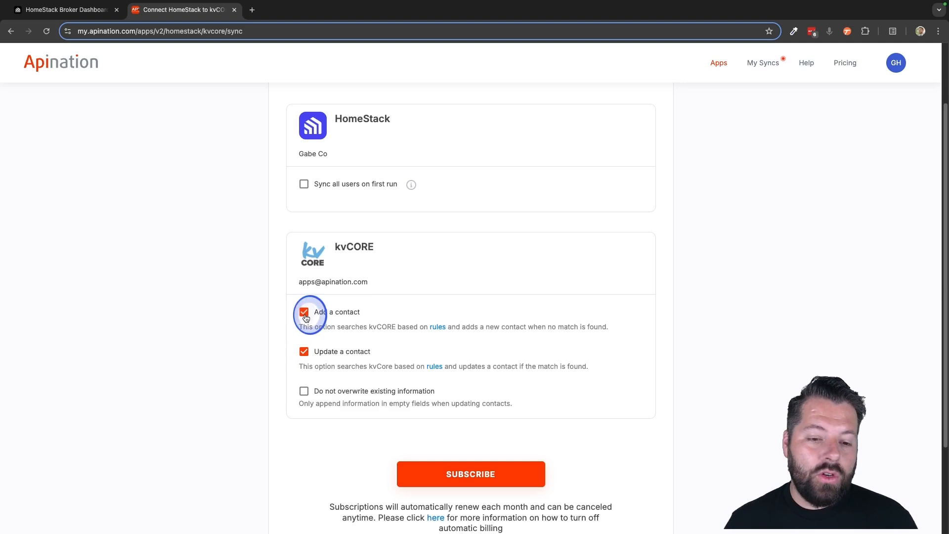
left_click(304, 353)
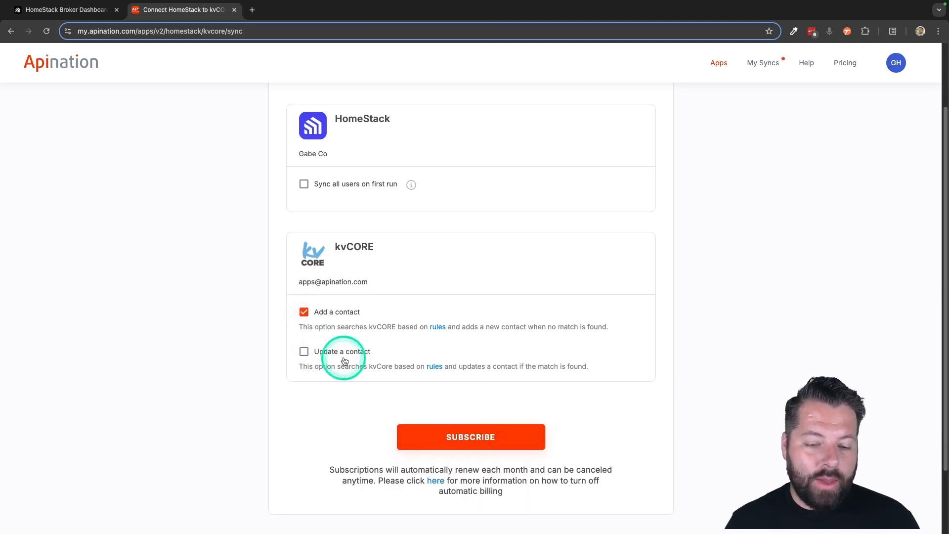
left_click(304, 352)
Step: Enable "Do not overwrite existing information" for kvCORE and subscribe to the sync
scroll(316, 351, "down", 1)
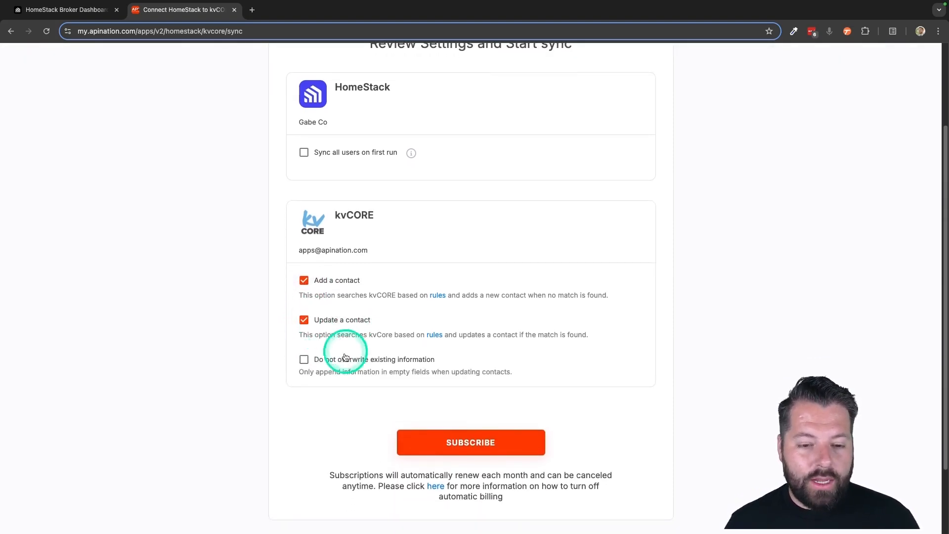
scroll(339, 364, "down", 1)
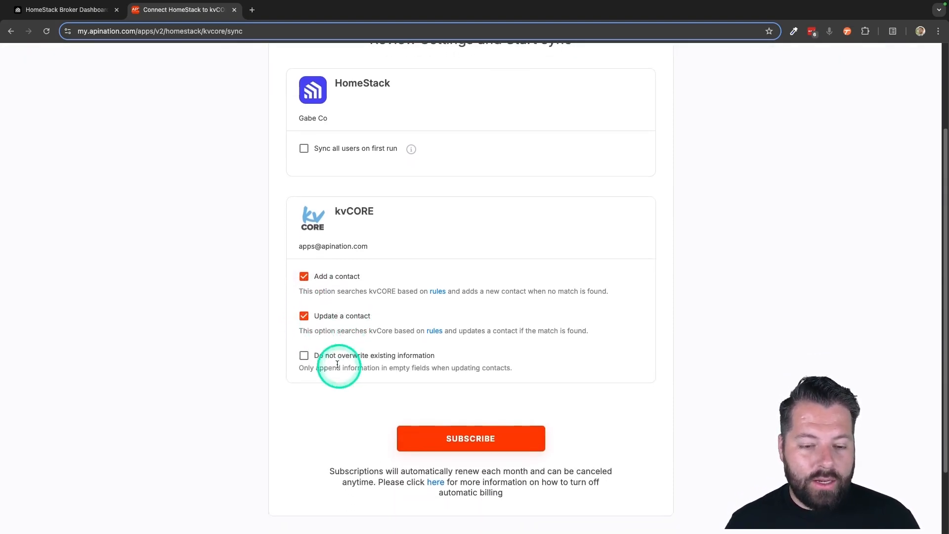
left_click(304, 356)
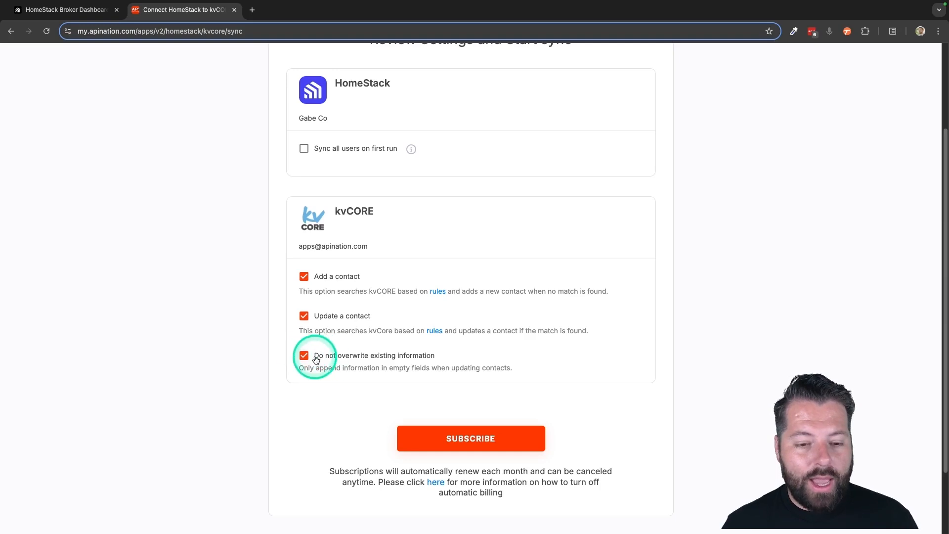
left_click(461, 439)
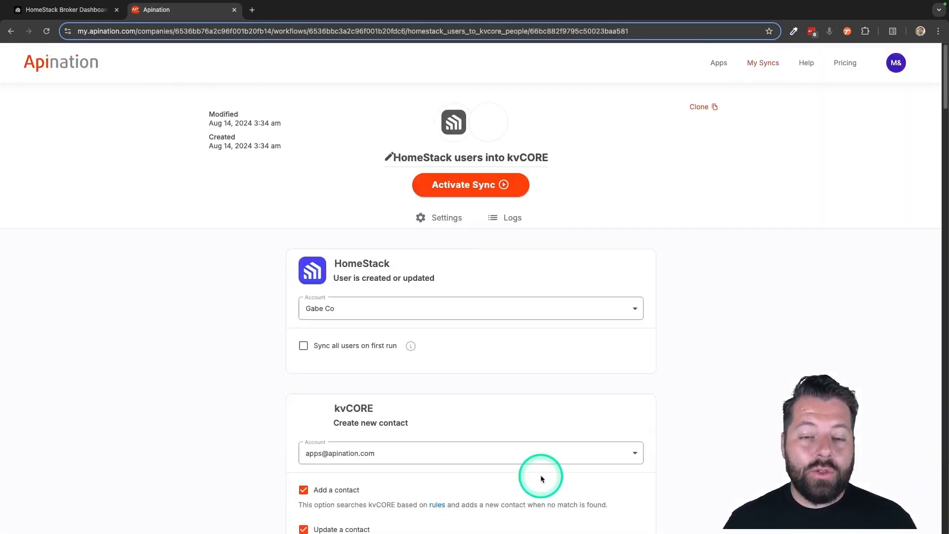
Step: Filter the sync to users whose Tags contain "kvcore" and save the filter
scroll(540, 478, "down", 1)
scroll(364, 306, "down", 1)
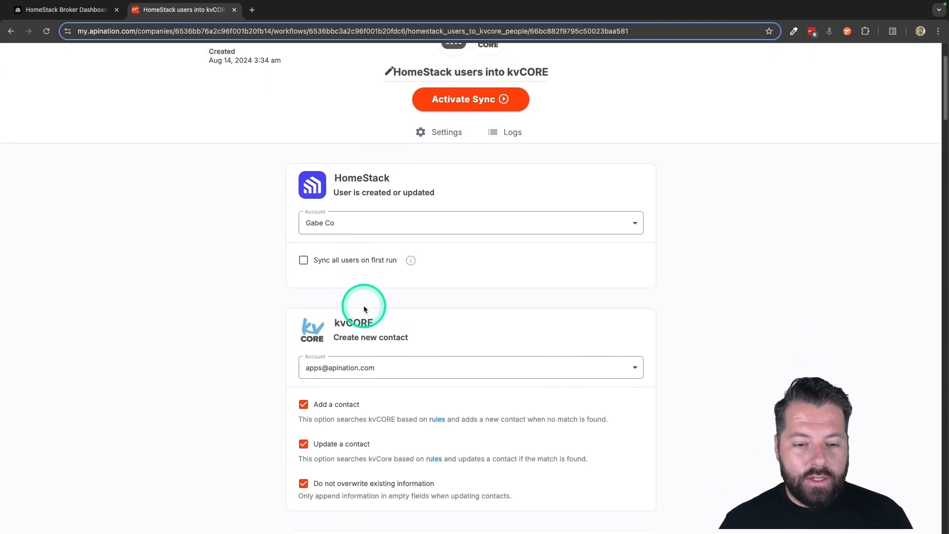
scroll(359, 394, "up", 2)
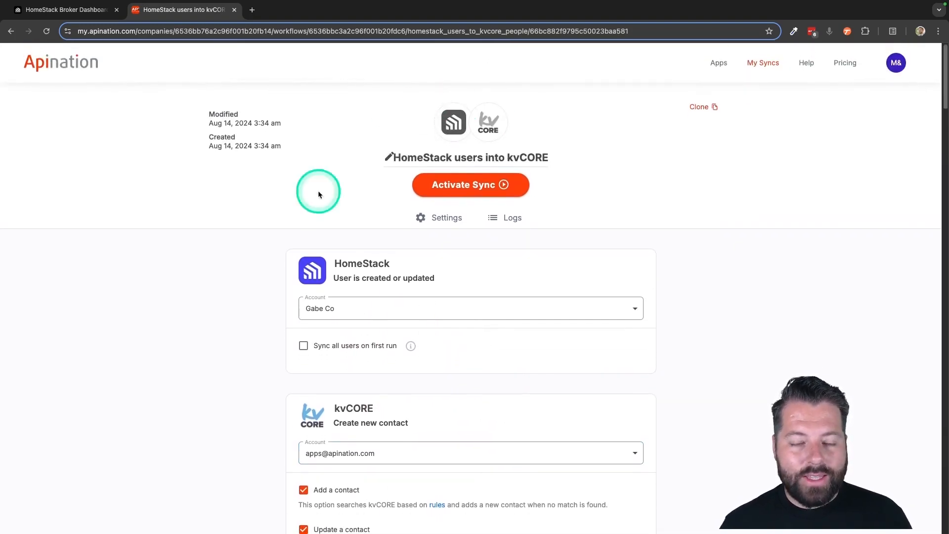
scroll(426, 376, "down", 1)
scroll(426, 376, "down", 9)
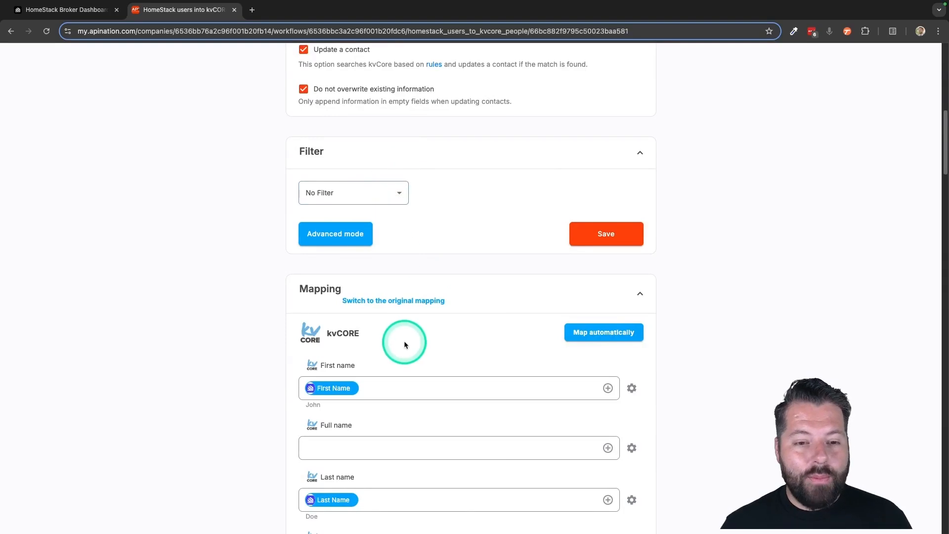
left_click(401, 198)
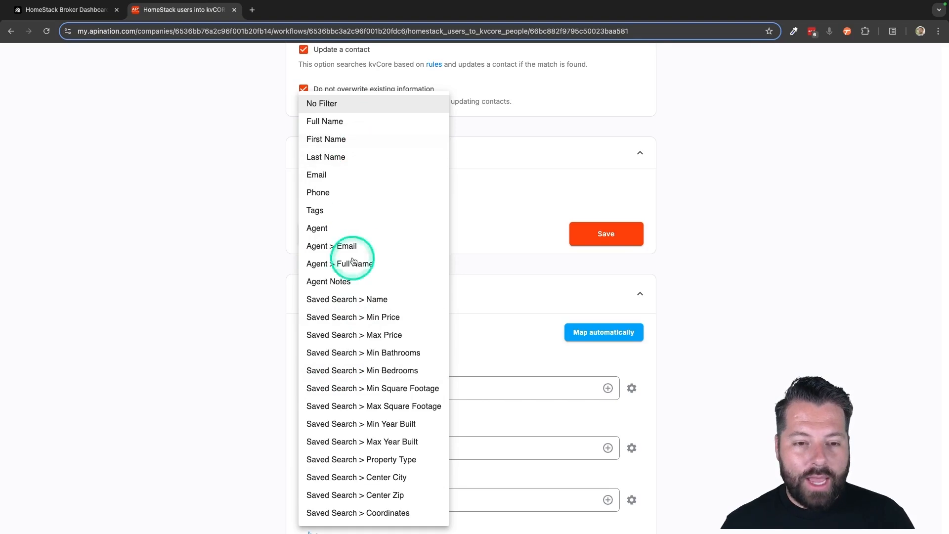
left_click(316, 210)
left_click(469, 197)
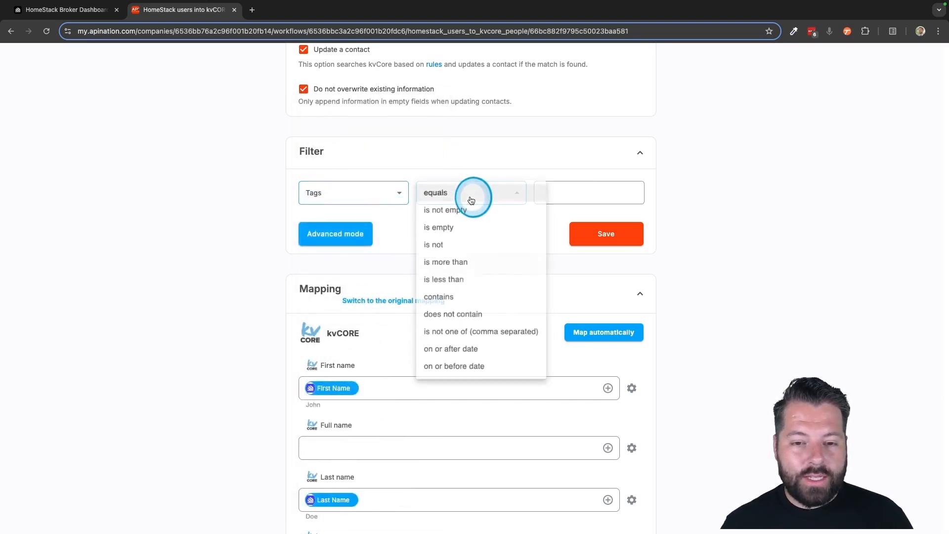
left_click(440, 299)
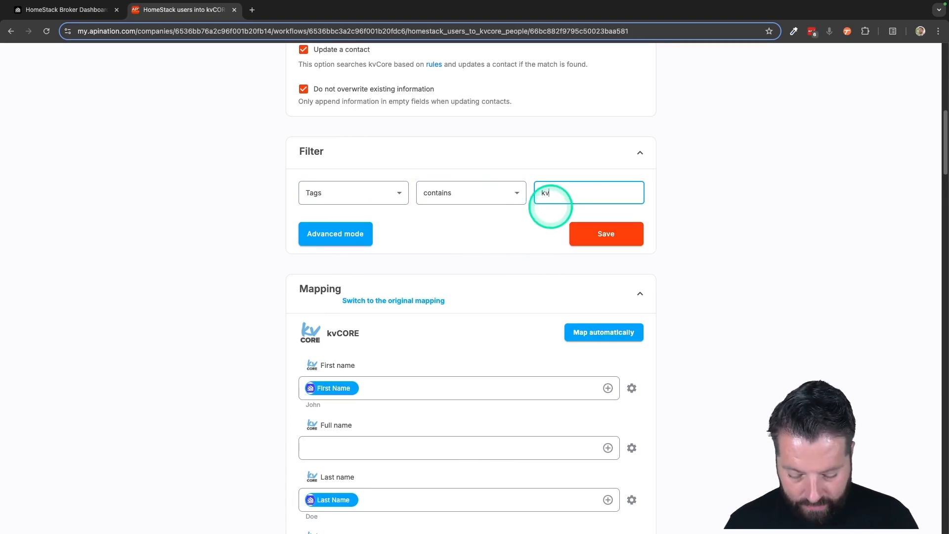
left_click(601, 231)
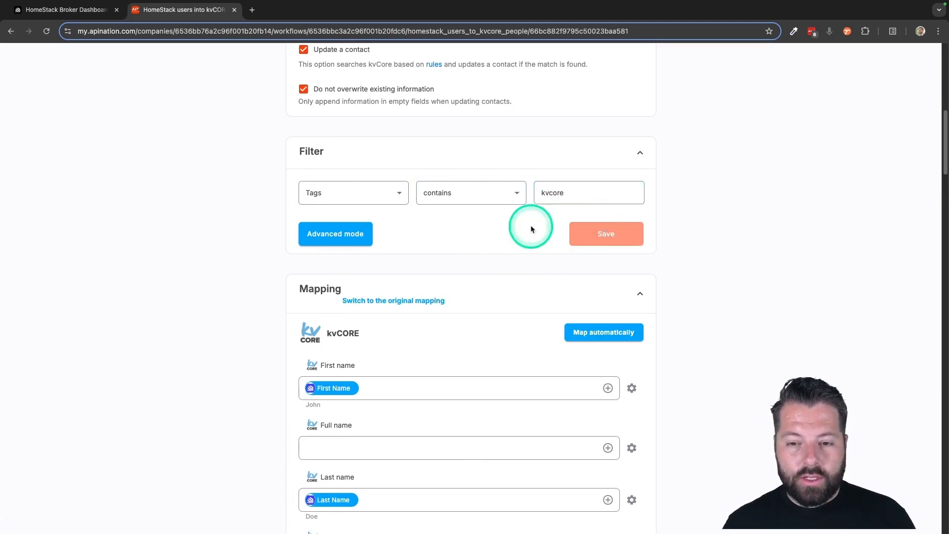
Step: Change the filter to Agent contains, enter the agent's first name as its value, and save it
left_click(400, 194)
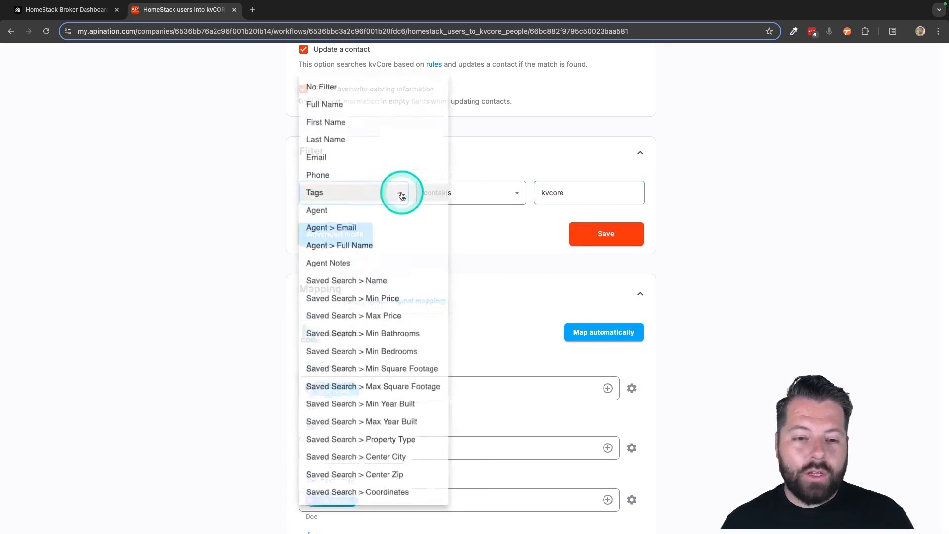
left_click(336, 212)
left_click(483, 192)
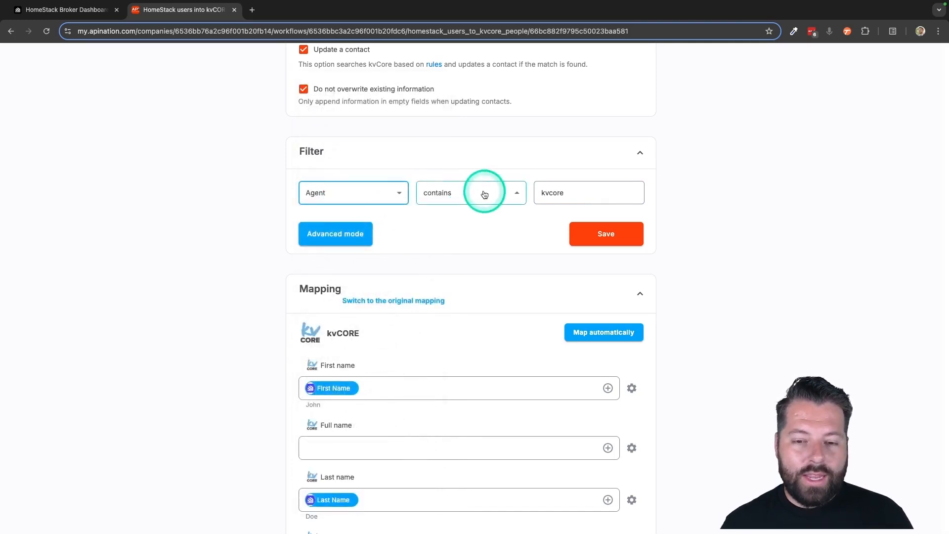
left_click(586, 191)
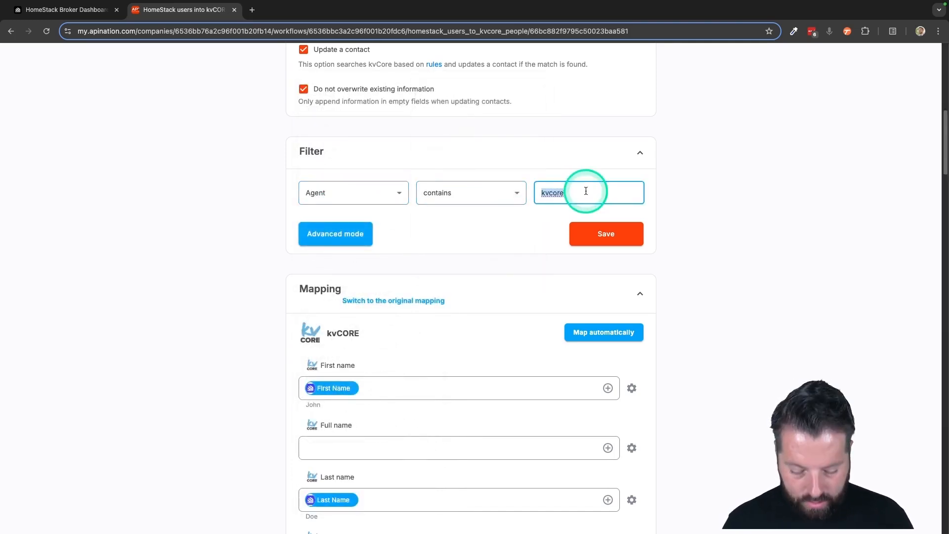
type("Thomas")
left_click(591, 231)
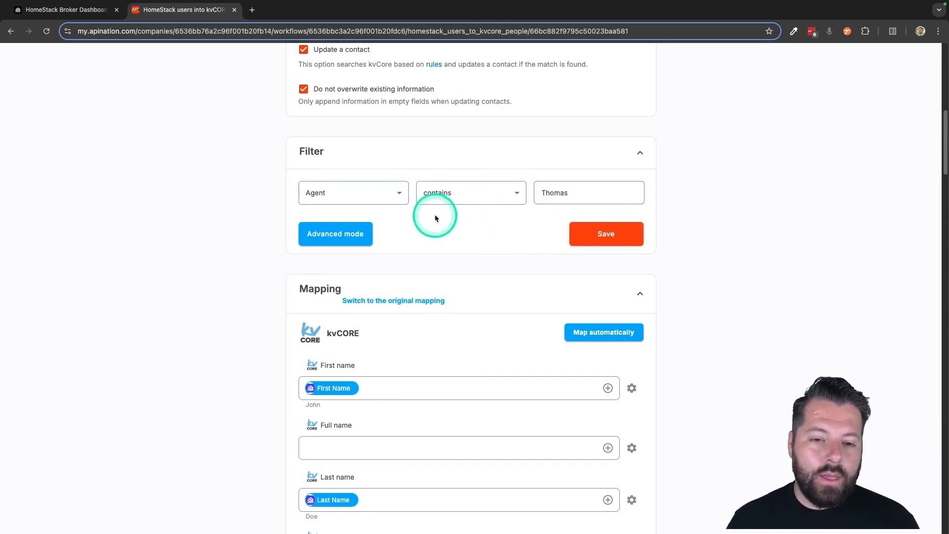
Step: Reset the sync filter to No Filter and save it
left_click(401, 191)
left_click(349, 65)
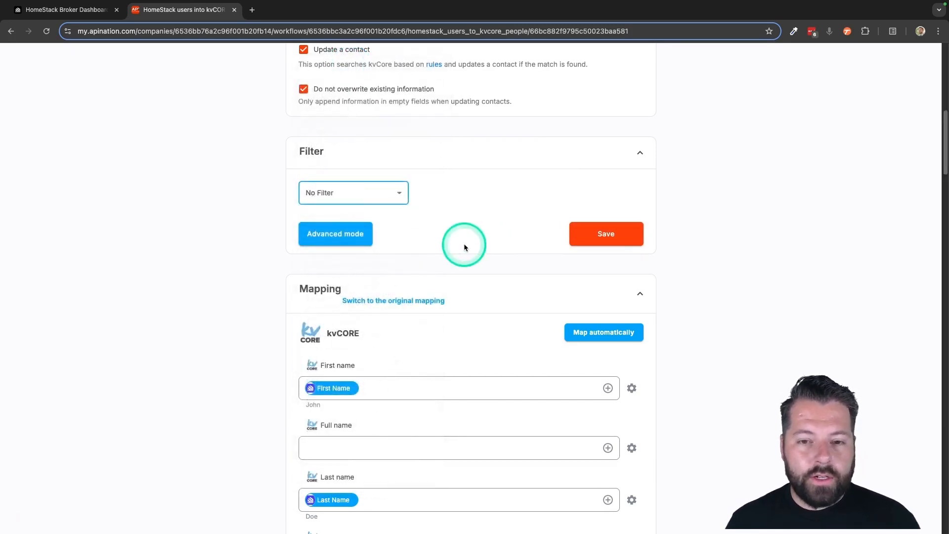
left_click(619, 236)
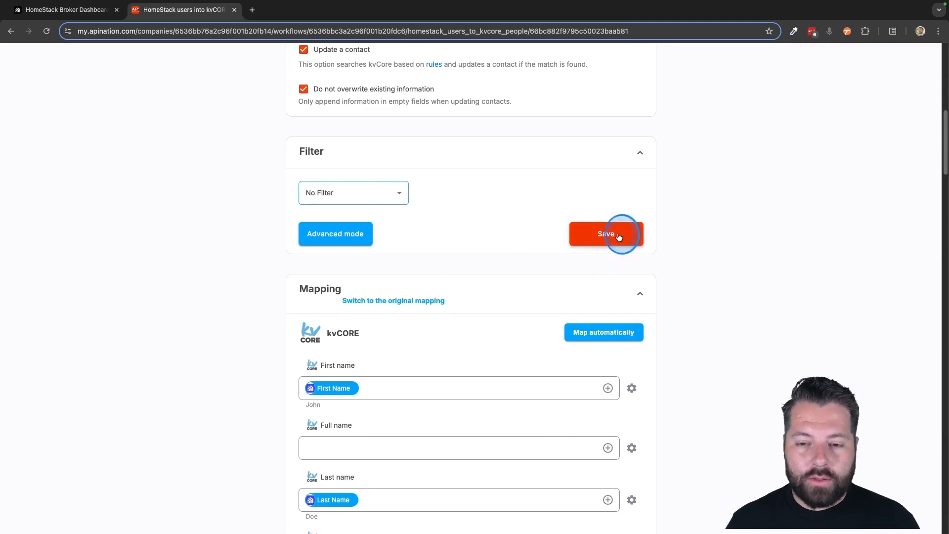
Step: Set the kvCORE Source field in the mapping to the fixed text "Homestack"
scroll(507, 327, "down", 5)
left_click(336, 261)
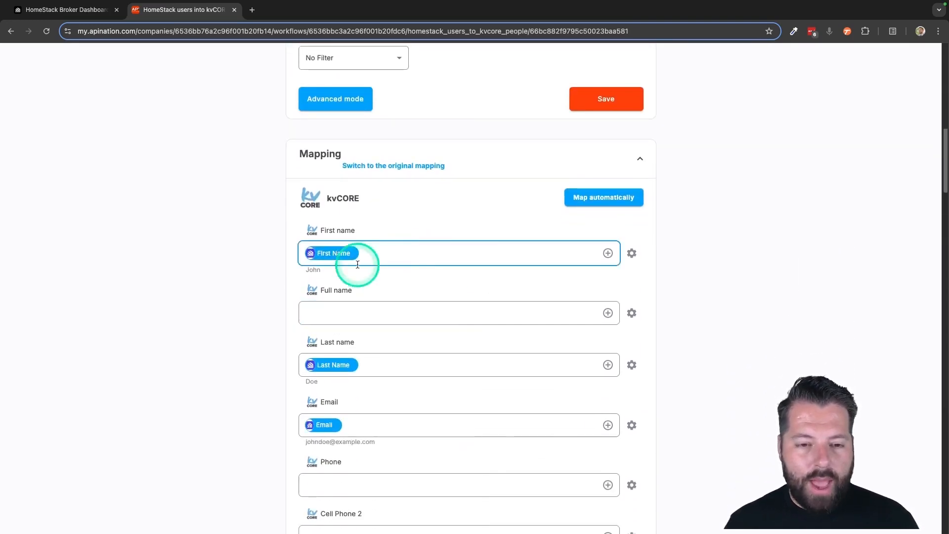
scroll(324, 226, "down", 1)
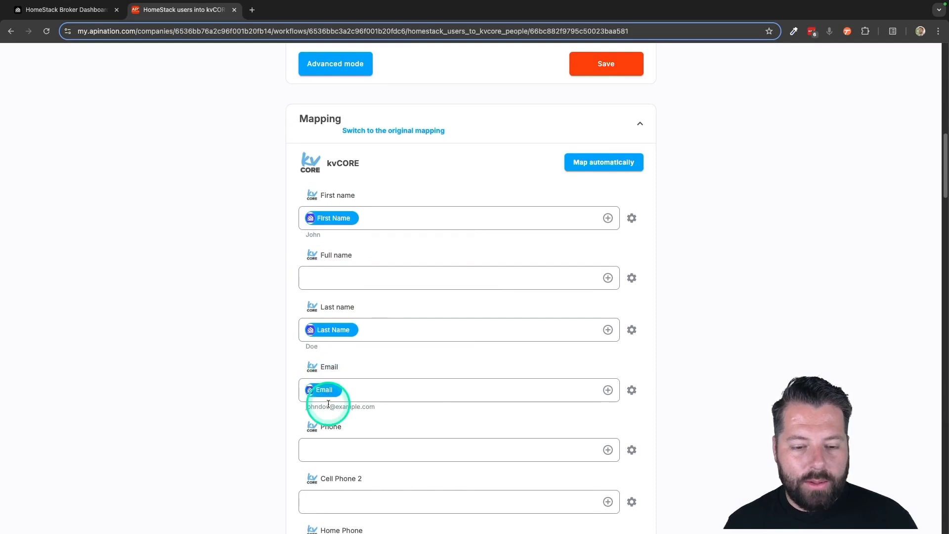
scroll(328, 401, "down", 10)
scroll(328, 403, "down", 7)
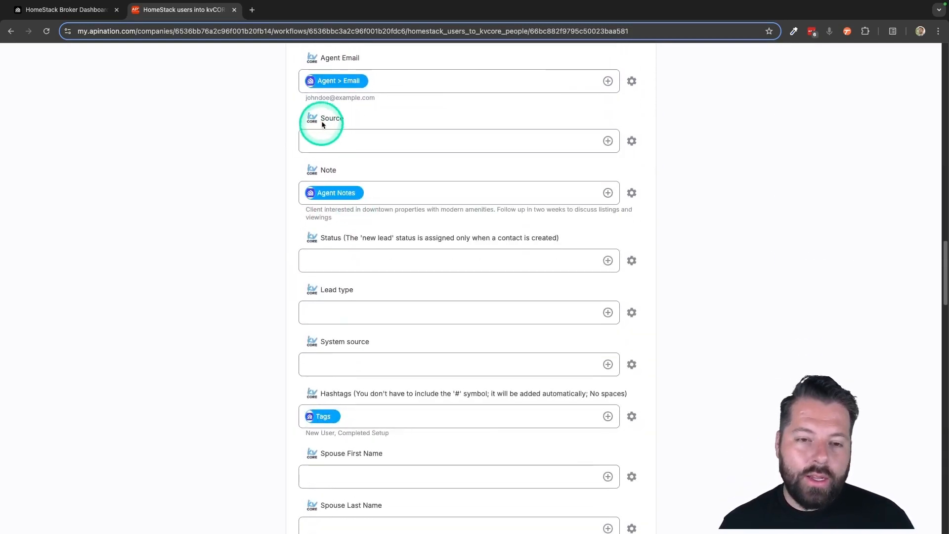
left_click(333, 139)
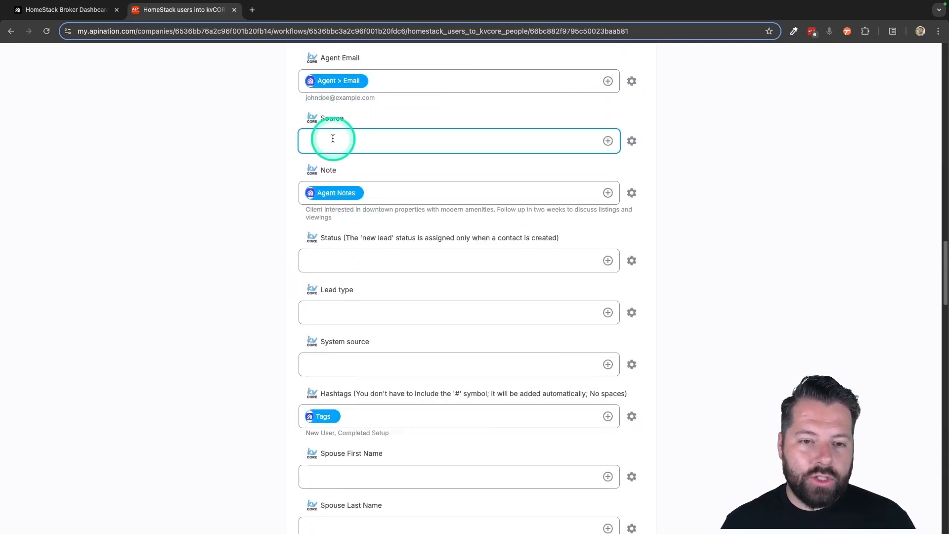
left_click(607, 141)
scroll(400, 257, "down", 5)
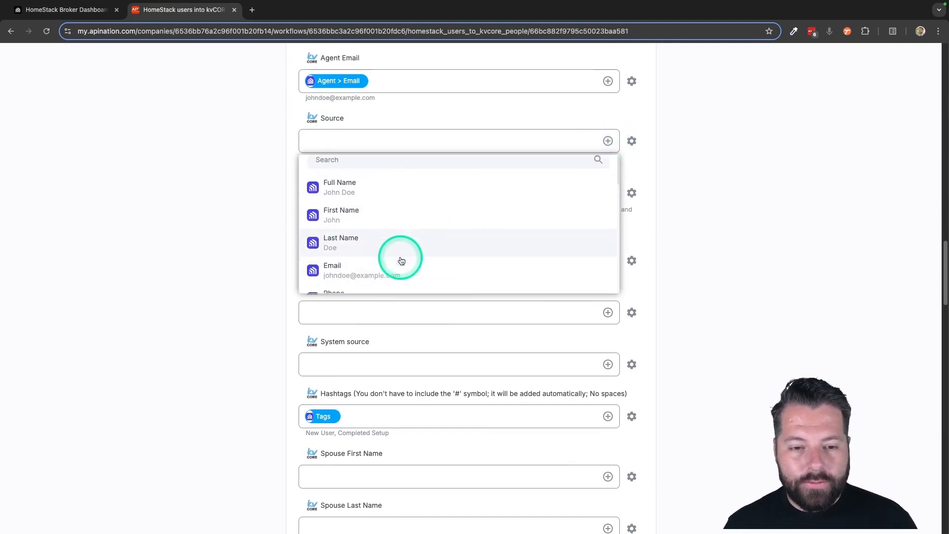
left_click(275, 262)
left_click(349, 142)
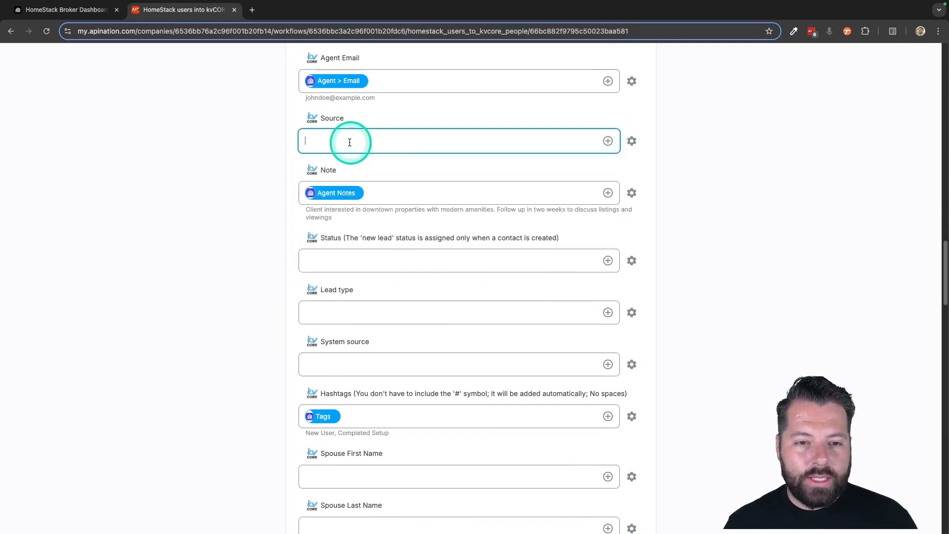
type("Homestack")
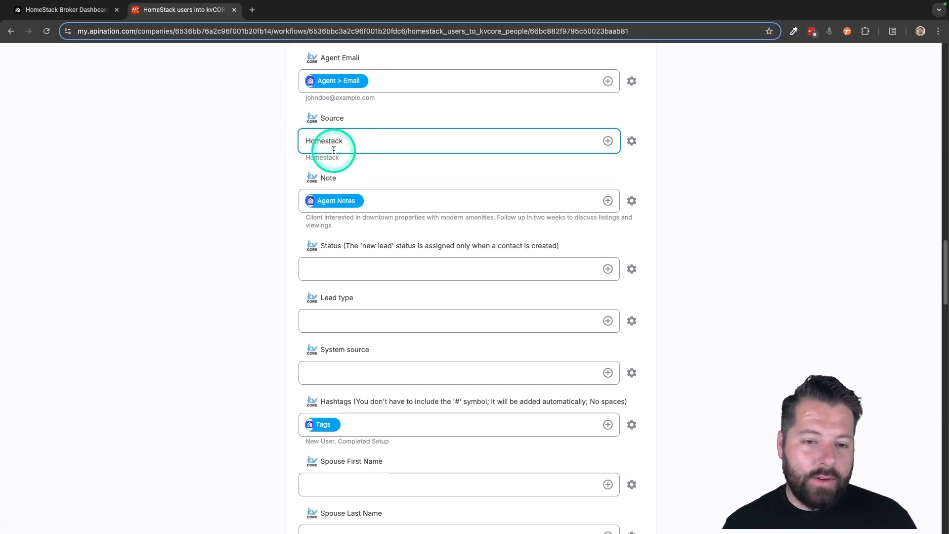
Step: Look through the remaining kvCORE field mappings and the workflow section, and return to the sync's account settings
scroll(257, 237, "down", 20)
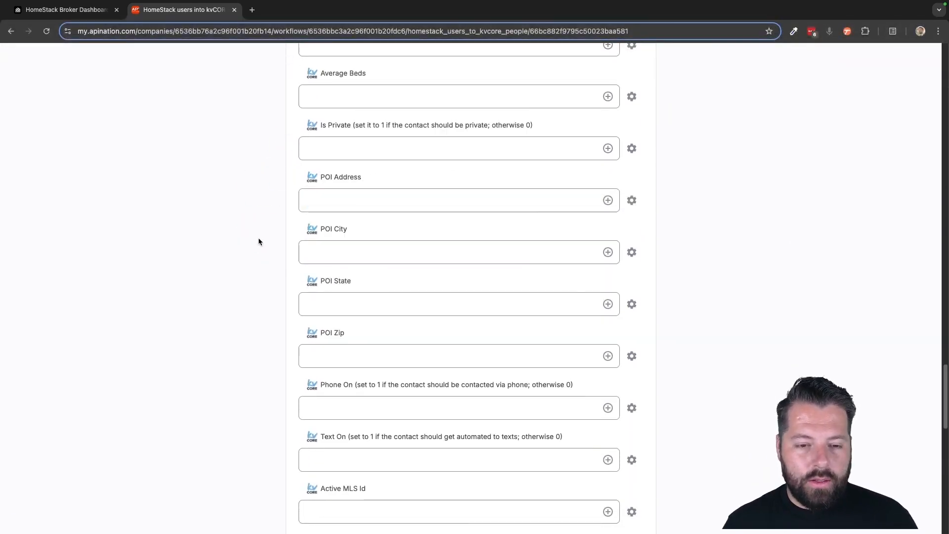
scroll(387, 411, "down", 6)
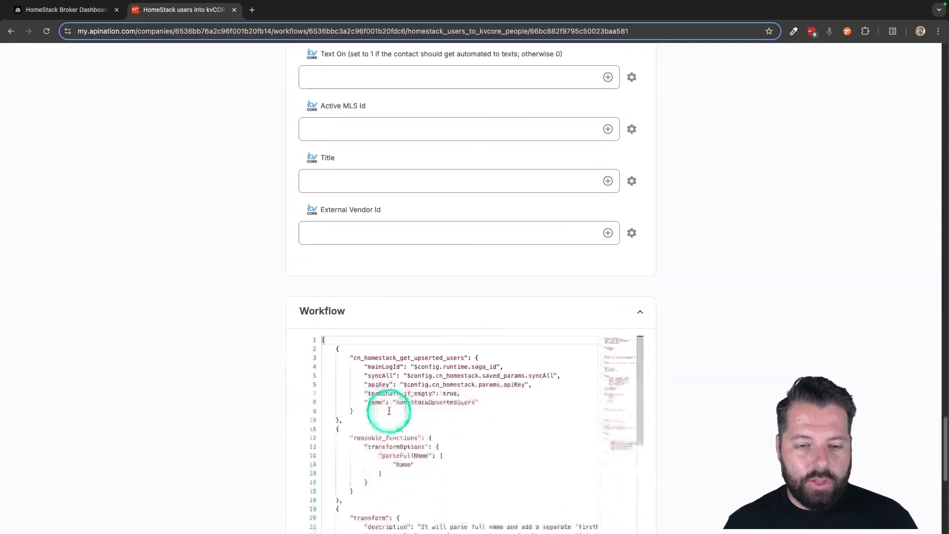
scroll(389, 413, "up", 4)
scroll(389, 413, "up", 15)
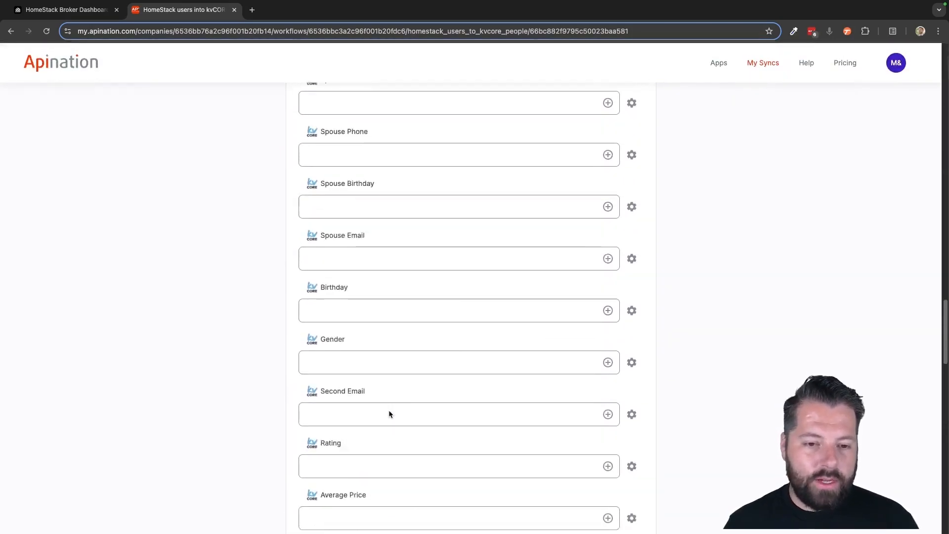
scroll(389, 411, "up", 3)
left_click(349, 309)
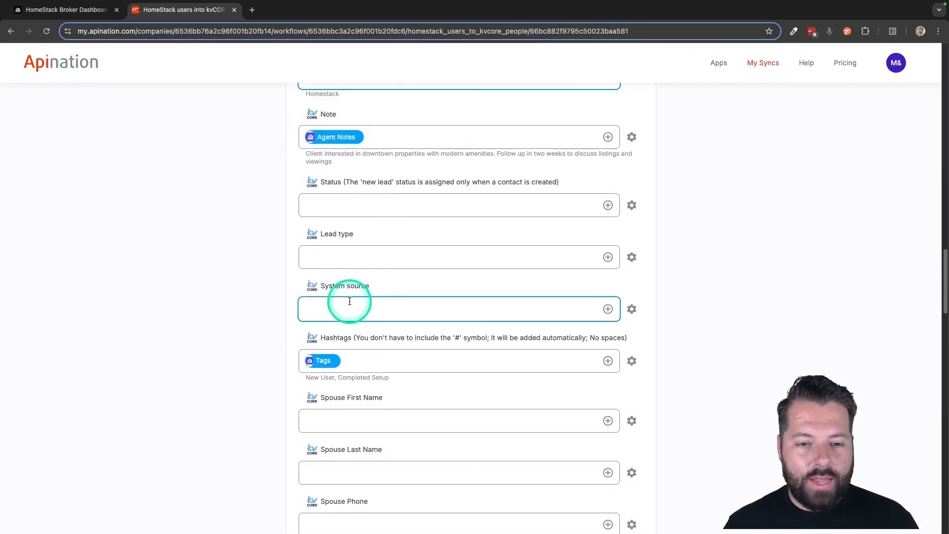
scroll(350, 300, "up", 15)
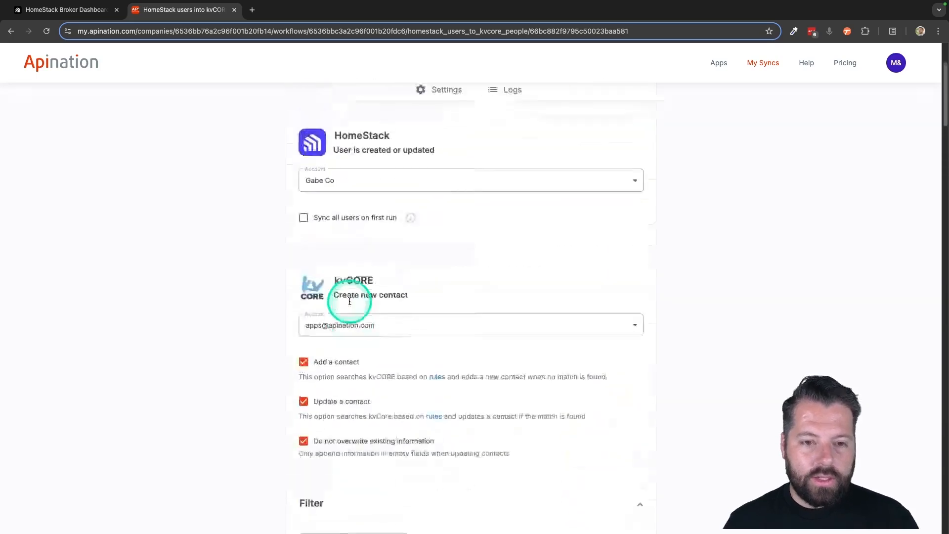
Step: Activate the HomeStack users into kvCORE sync and start setting up the kvCORE people to HomeStack users sync
left_click(473, 185)
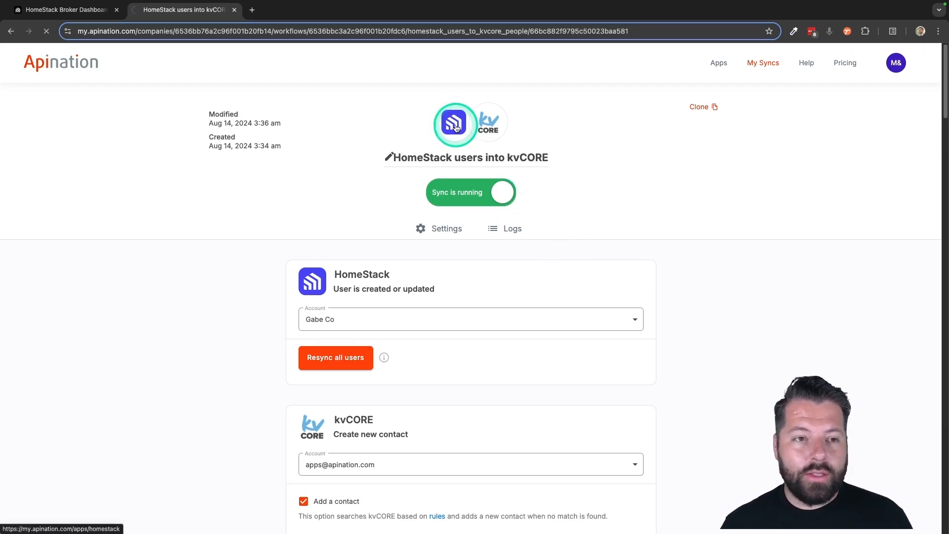
scroll(463, 283, "down", 2)
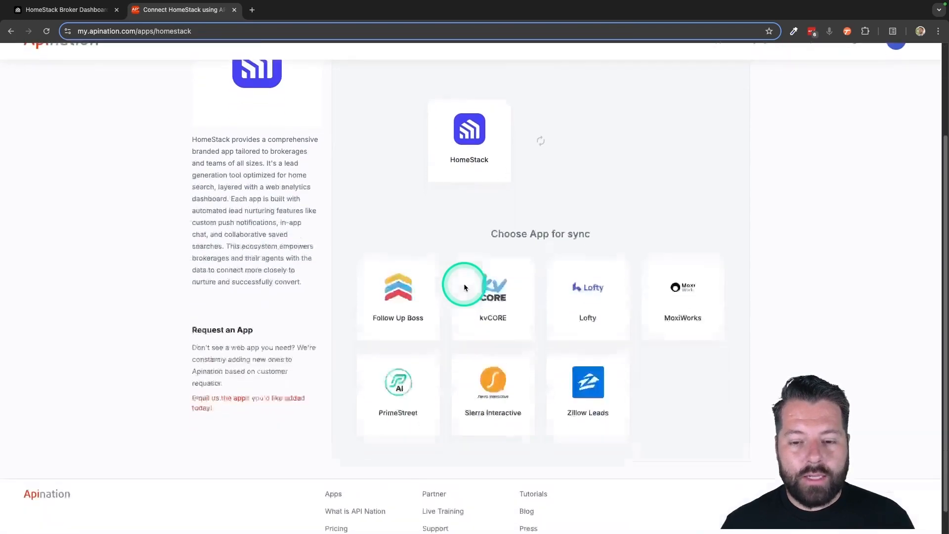
left_click(464, 287)
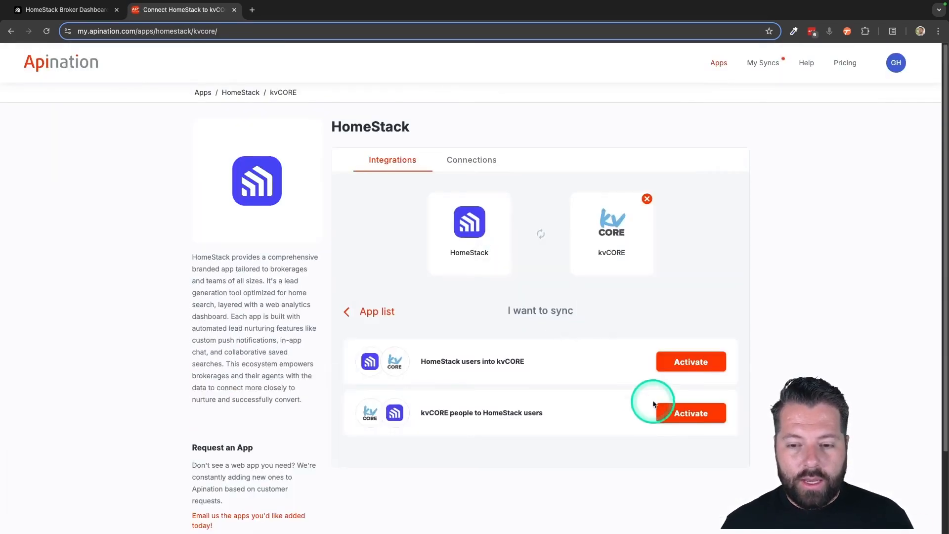
left_click(700, 418)
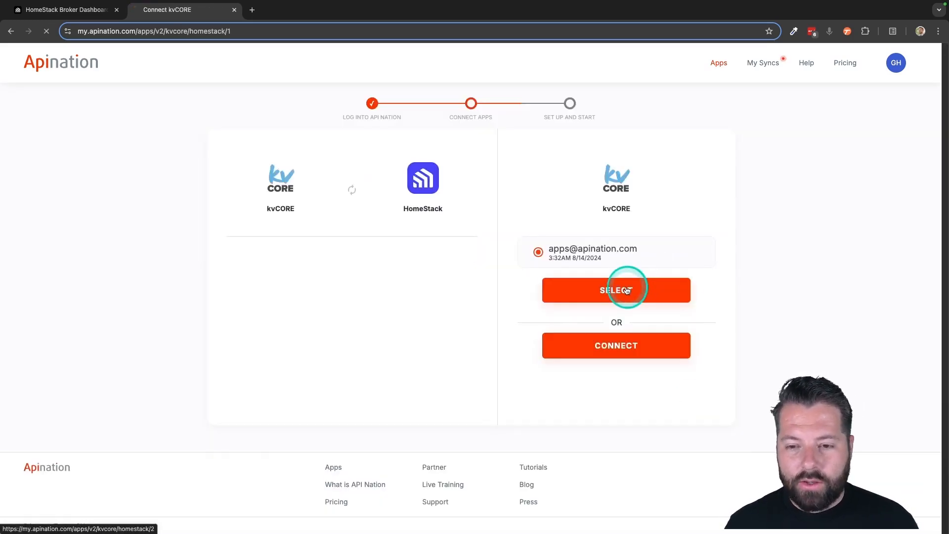
Step: Use the existing kvCORE and HomeStack accounts for the kvCORE people to HomeStack users sync and subscribe to it
left_click(626, 290)
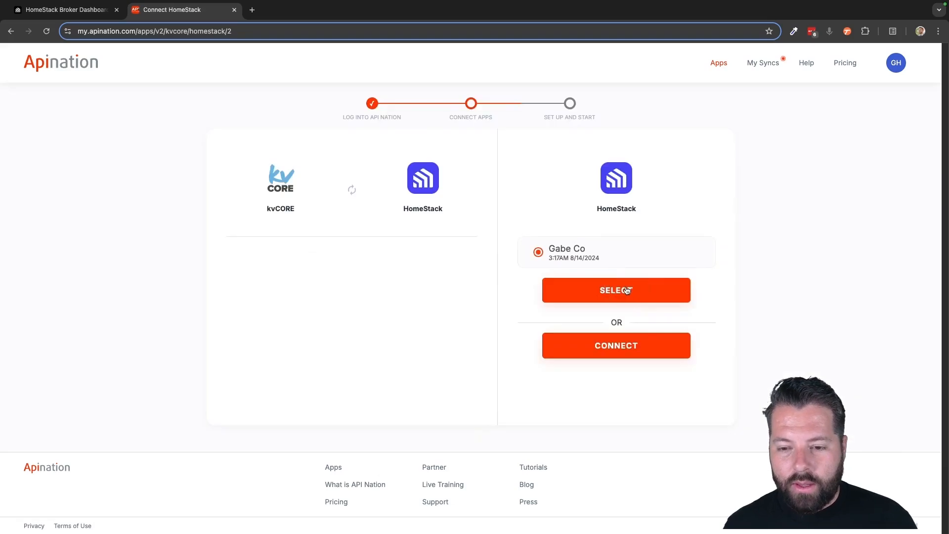
left_click(627, 289)
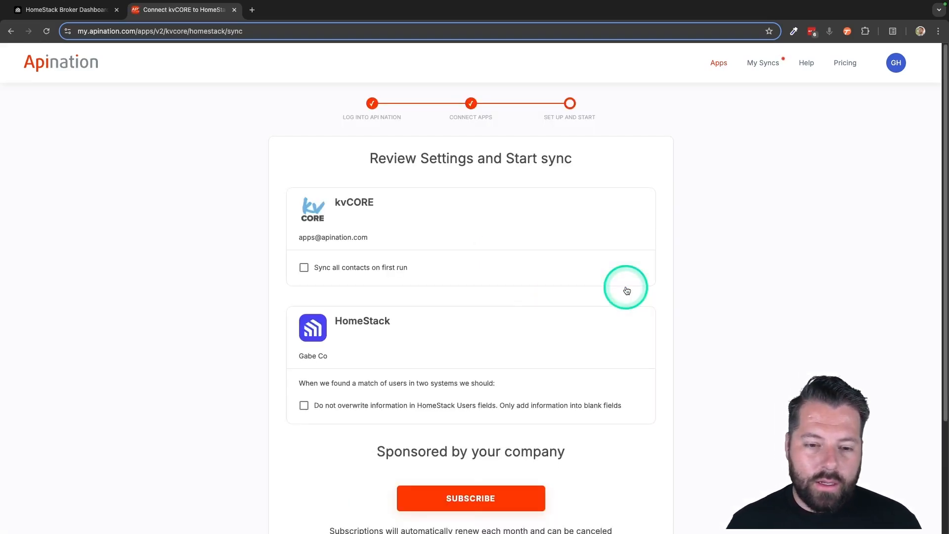
left_click(512, 487)
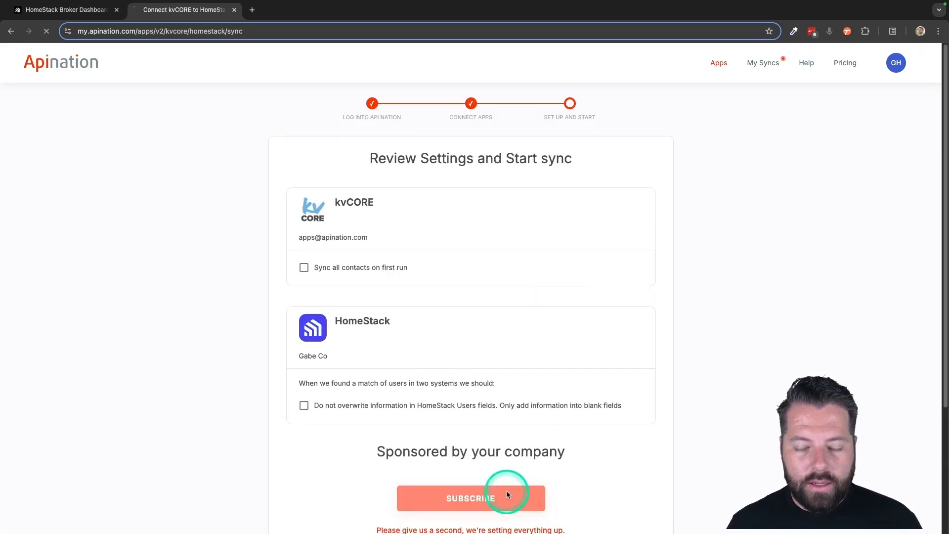
Step: Review the new sync's account options and the contact fields available for filtering, leaving No Filter selected
scroll(504, 265, "down", 6)
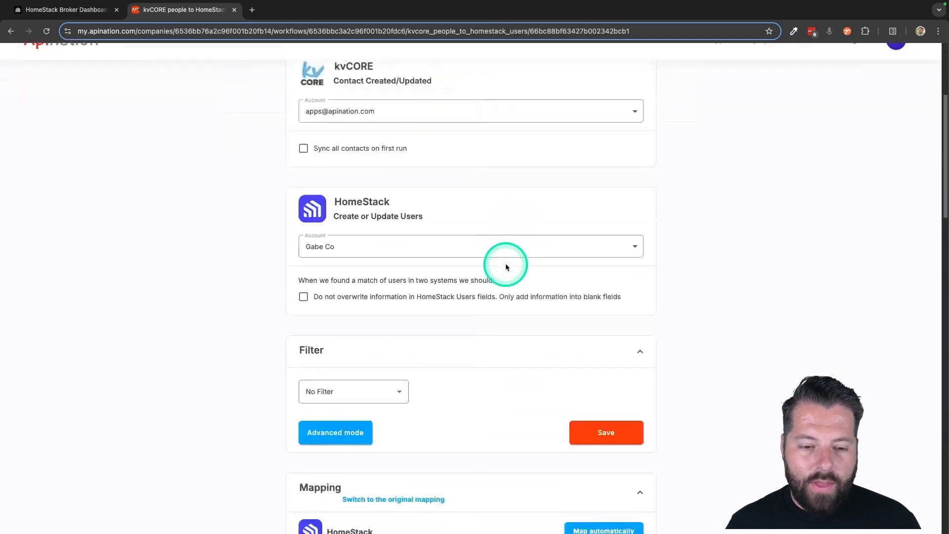
scroll(502, 429, "down", 5)
scroll(502, 429, "up", 10)
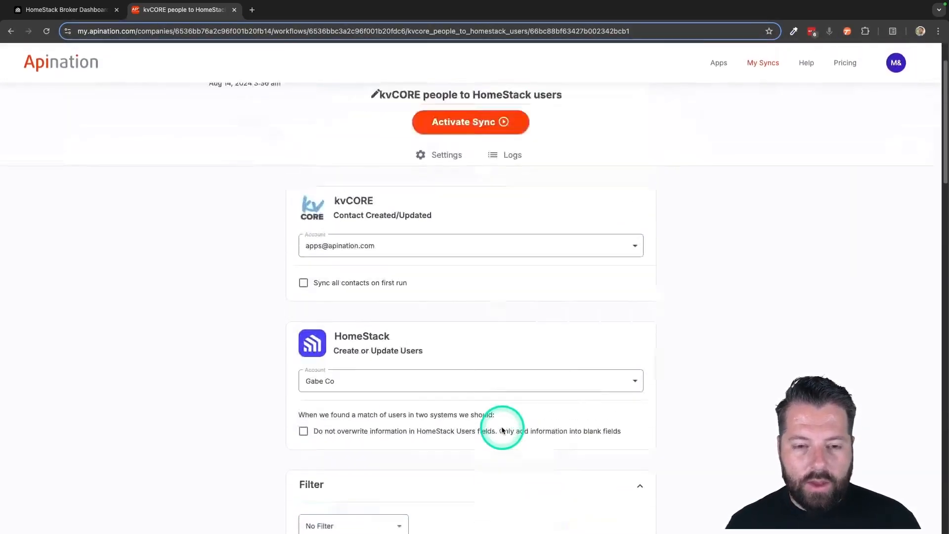
scroll(502, 429, "down", 4)
scroll(502, 429, "up", 2)
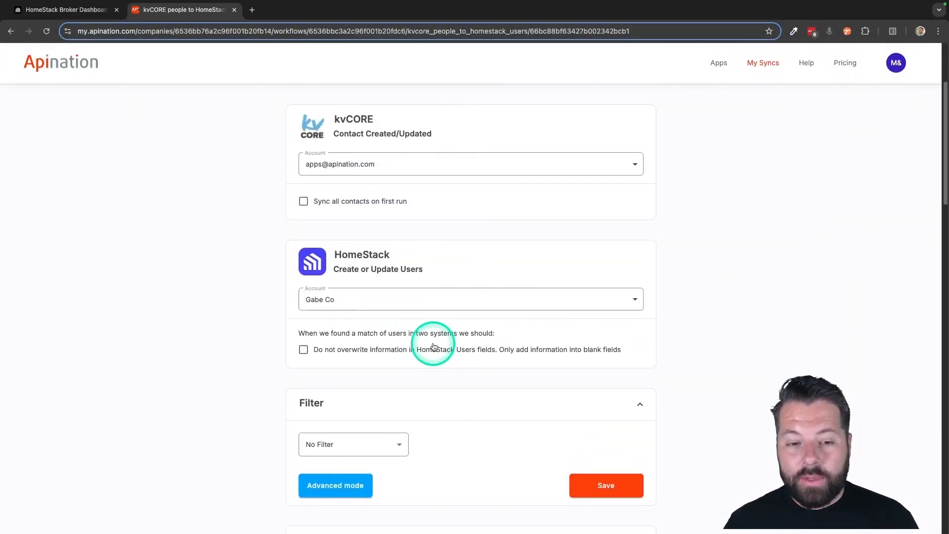
scroll(432, 343, "down", 1)
left_click(390, 375)
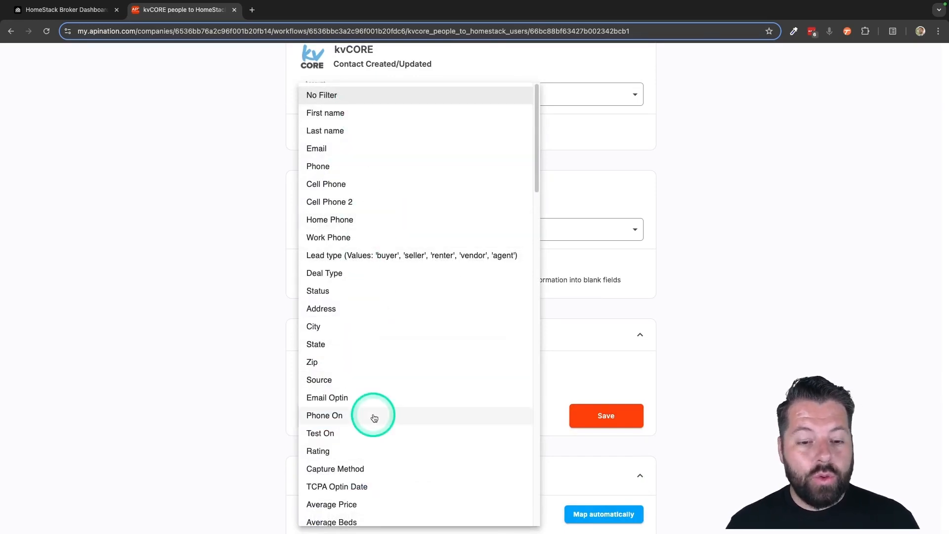
scroll(374, 418, "down", 2)
left_click(247, 398)
Step: Examine the HomeStack field mapping, particularly the agent's Full Name and Email fields
scroll(247, 398, "down", 5)
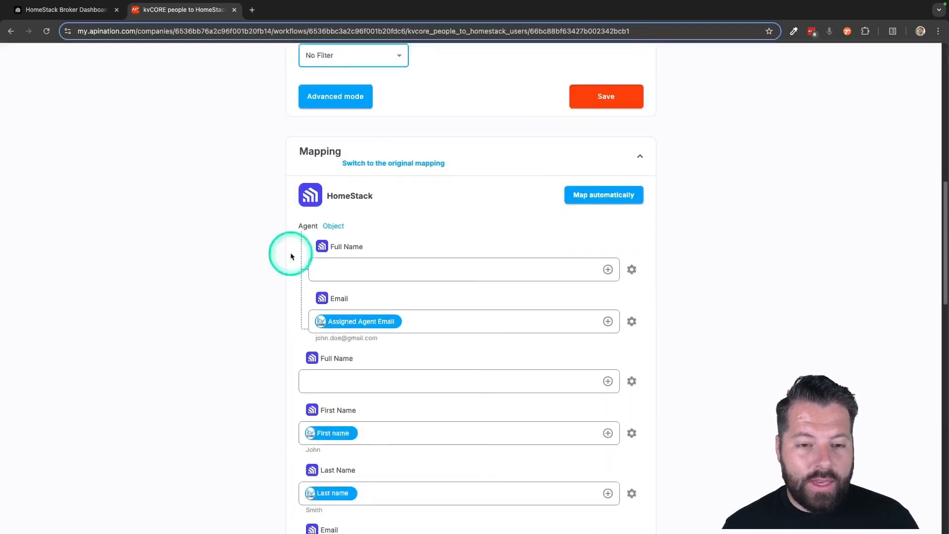
scroll(373, 247, "down", 1)
left_click(322, 288)
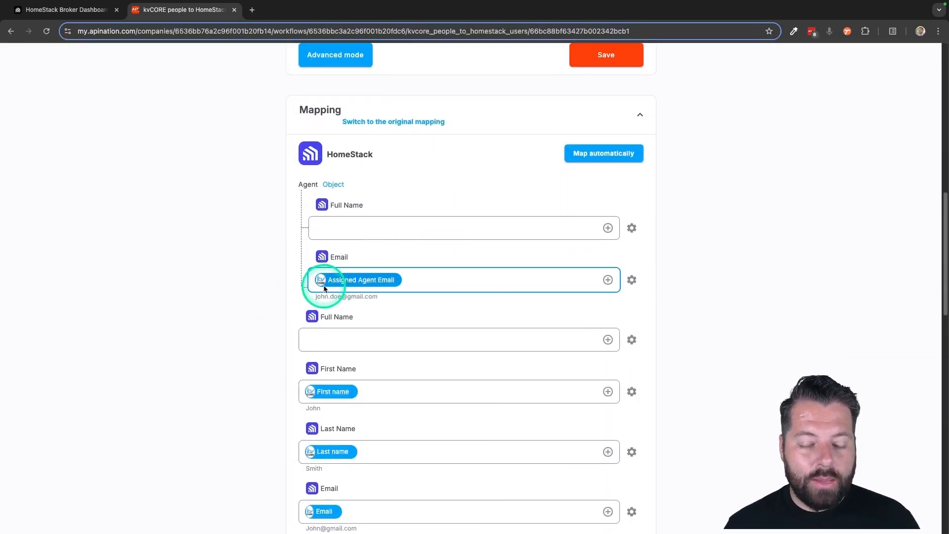
left_click(380, 206)
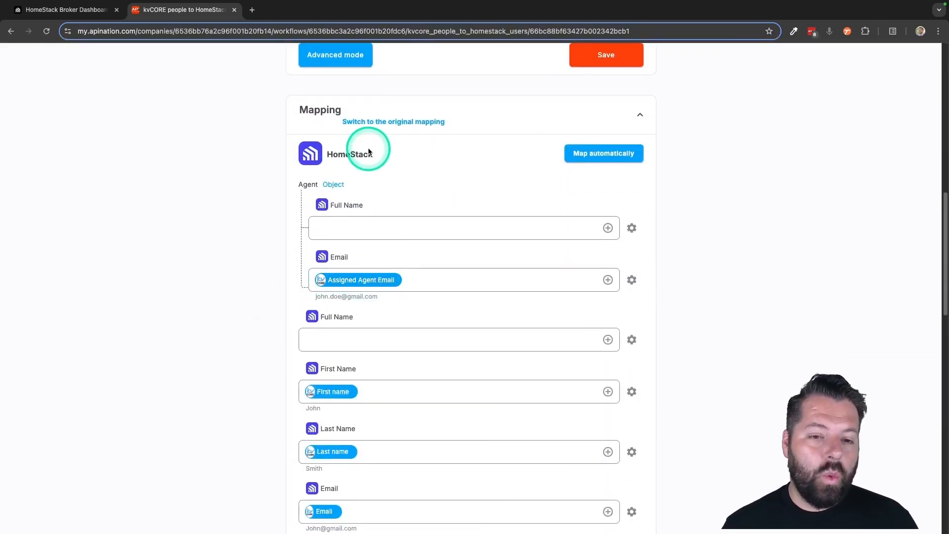
scroll(390, 321, "down", 5)
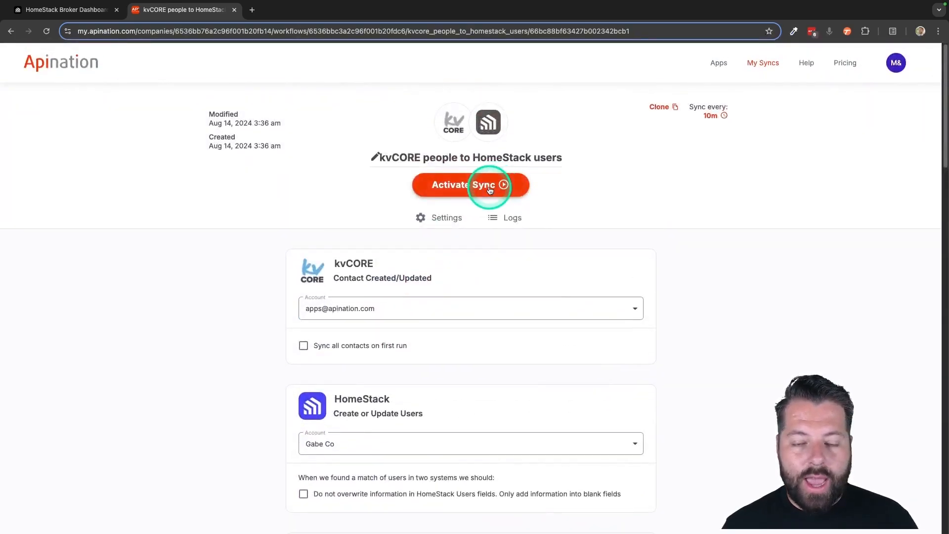
Step: Activate the kvCORE people to HomeStack users sync and open the overview of all syncs
left_click(489, 191)
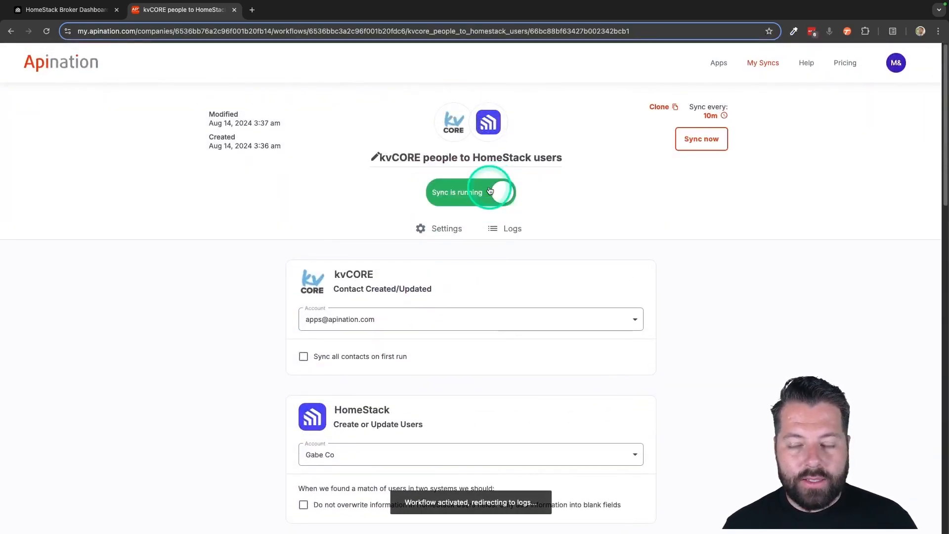
left_click(764, 65)
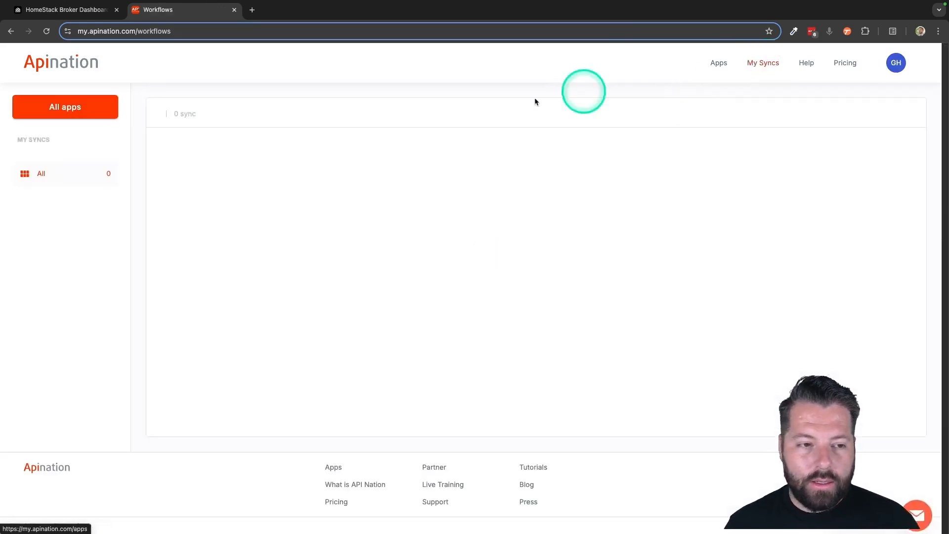